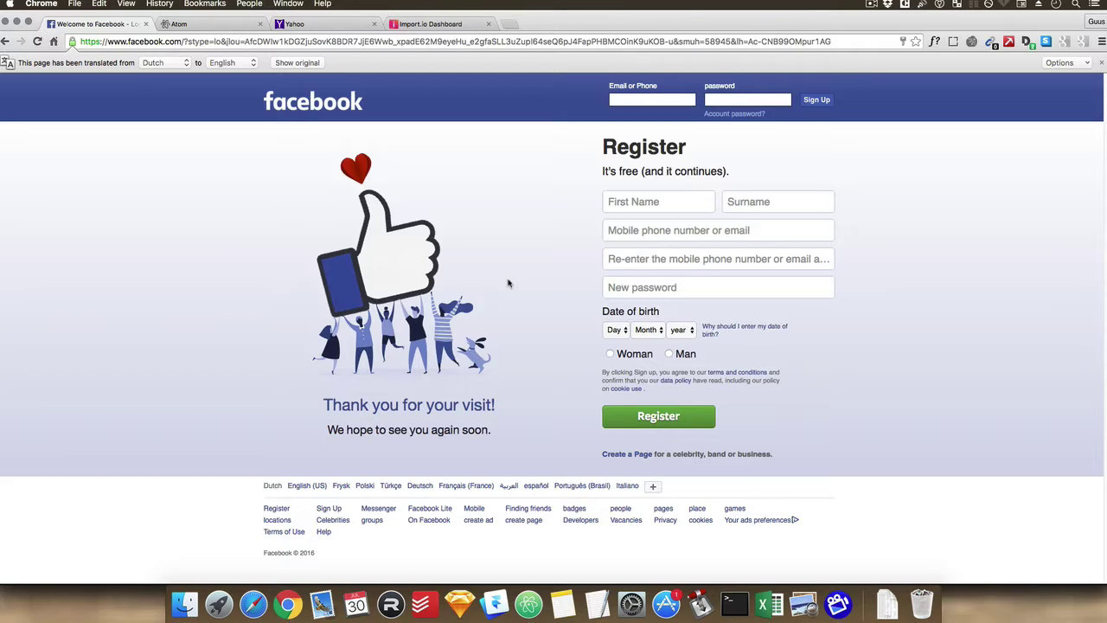
Check the Import.io and Facebook pages, switch to Preview to read the screen-scraping definition, and return to Chrome.
click(439, 27)
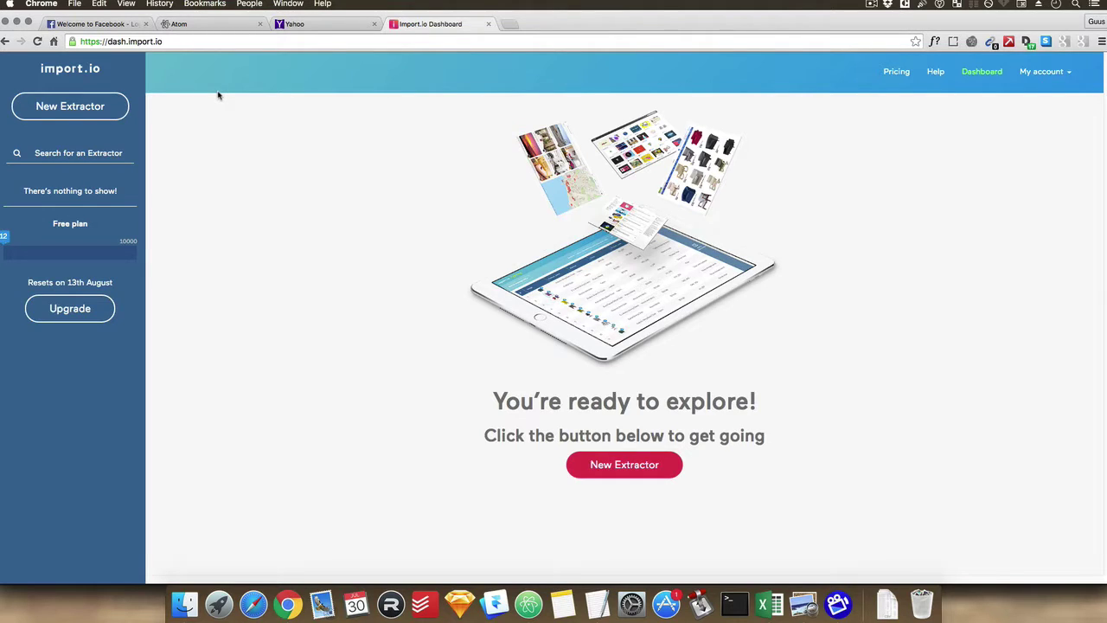
click(111, 25)
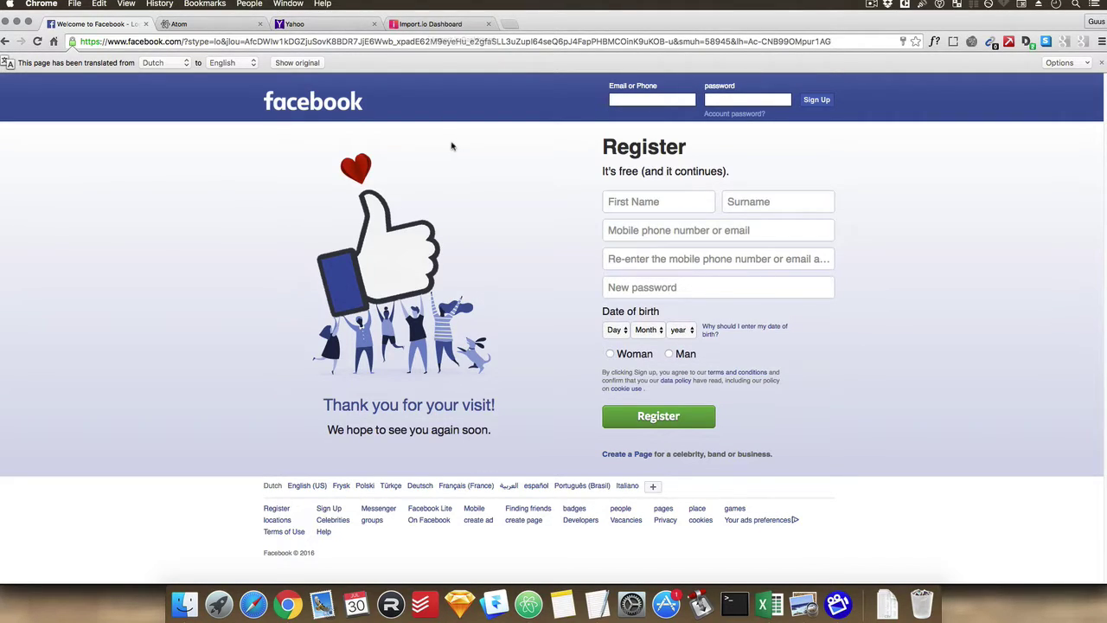
key(super+Tab)
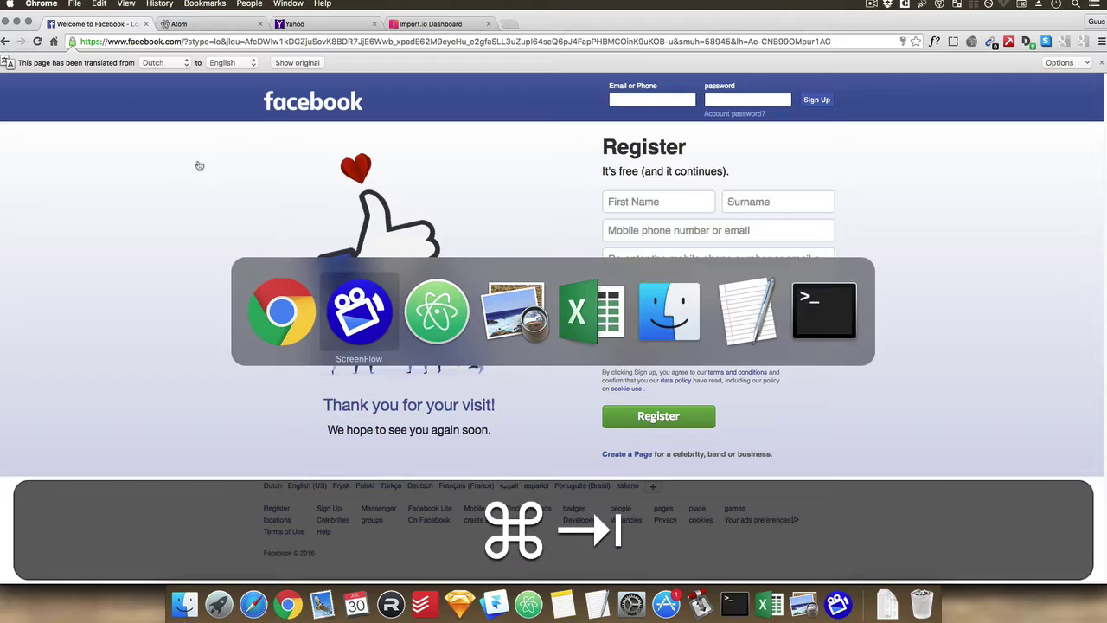
key(super+Tab)
key(super+Tab)
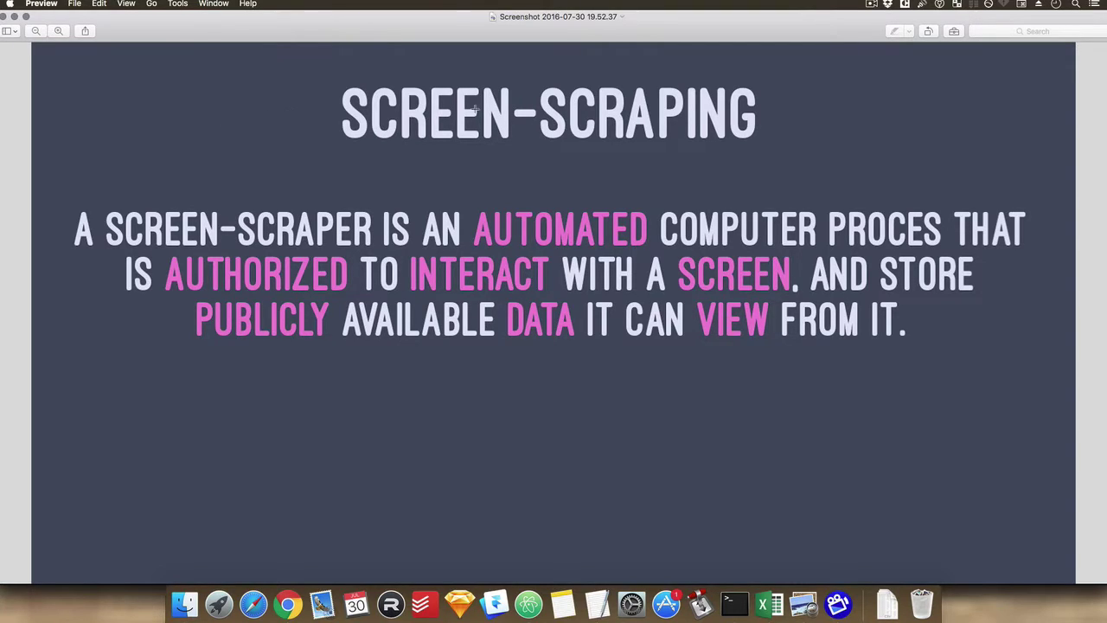
key(super+Tab)
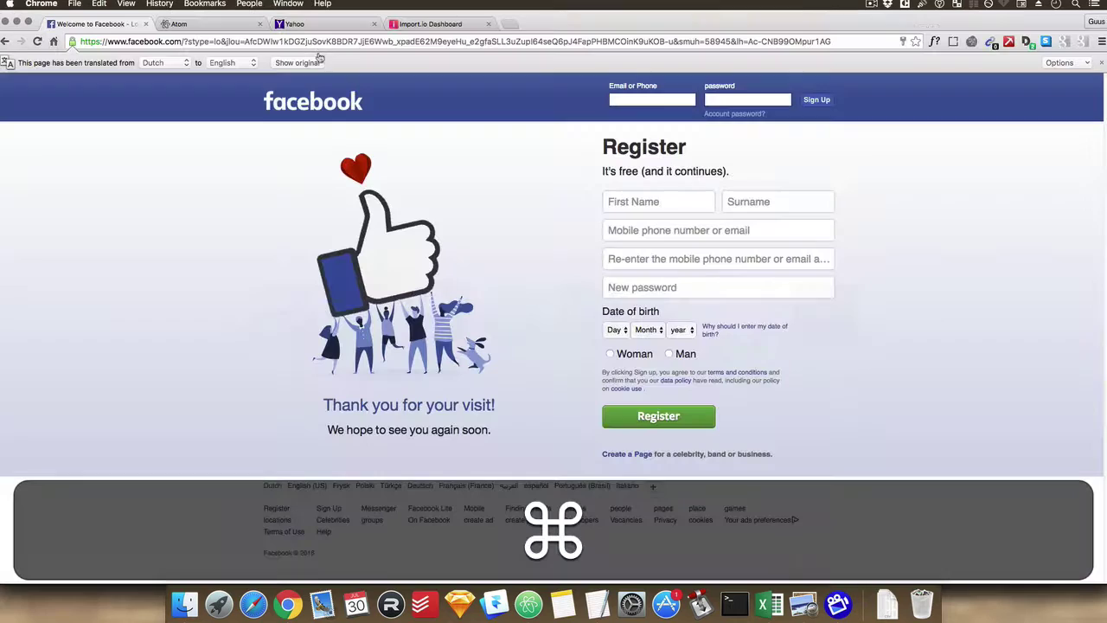
Look through the open Atom, Yahoo and Import.io pages and check the system date and time.
click(201, 24)
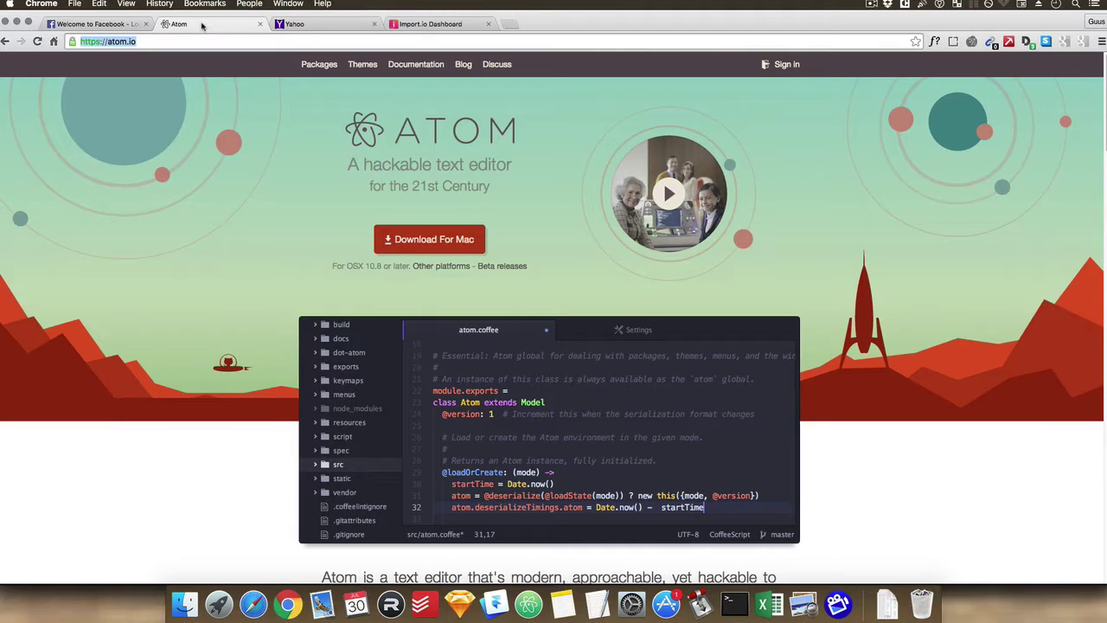
click(309, 25)
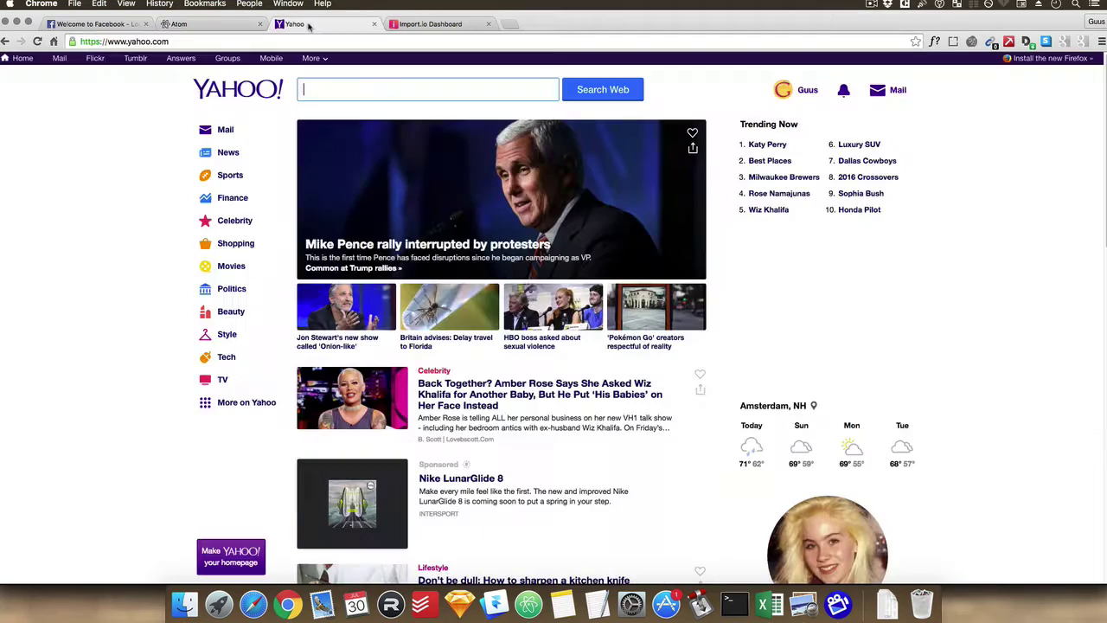
click(414, 27)
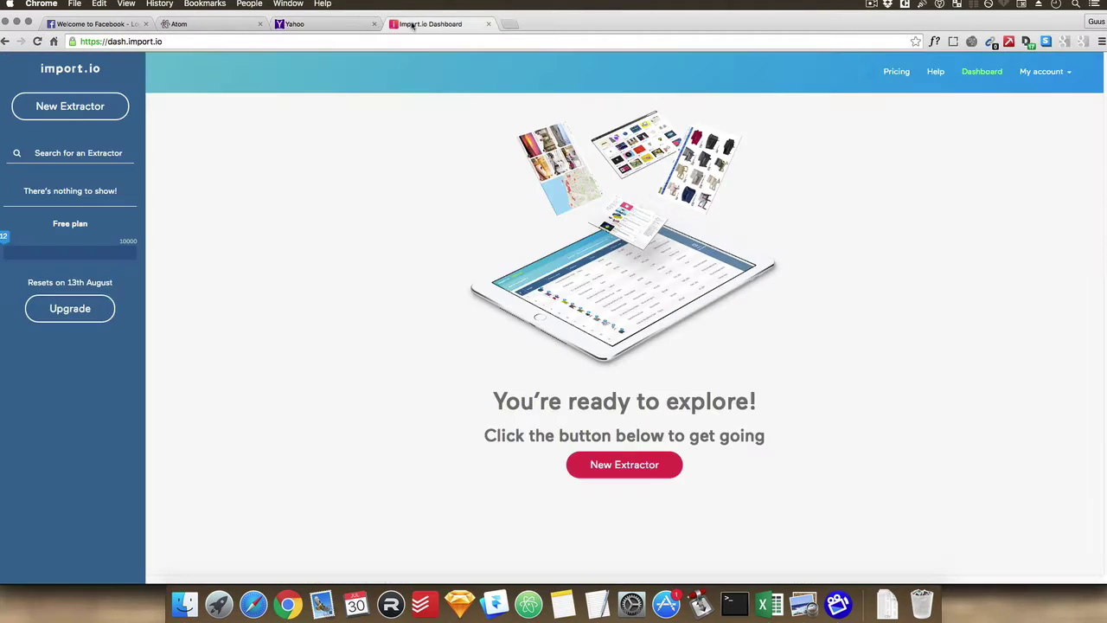
click(194, 26)
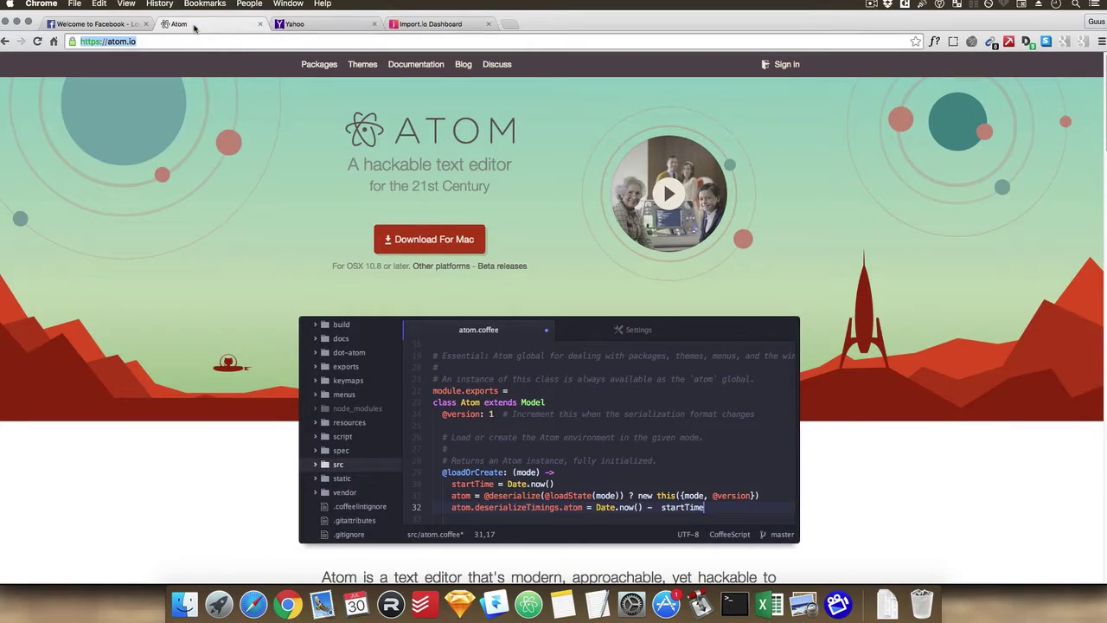
click(1055, 5)
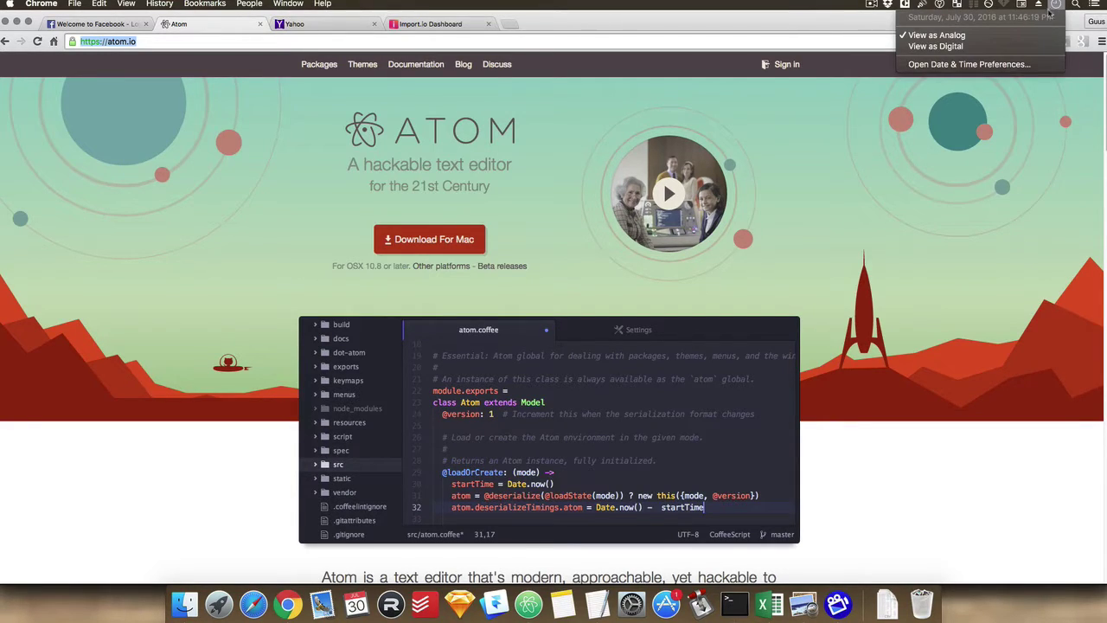
click(1059, 6)
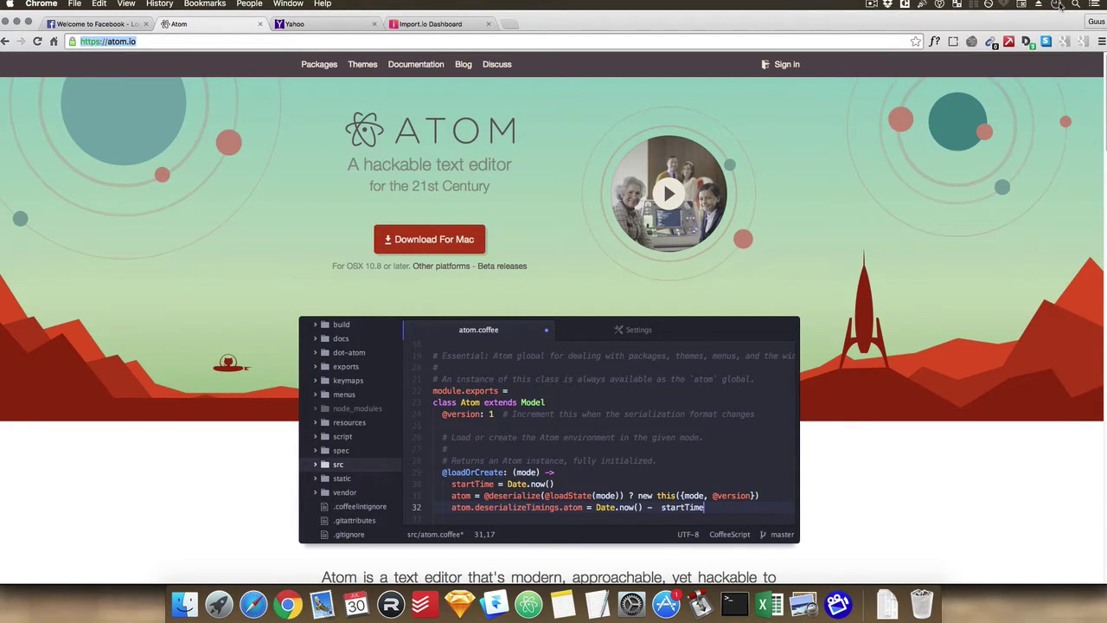
Go from the Yahoo home page to Yahoo Mail's contacts and show the ones imported from Facebook.
click(313, 28)
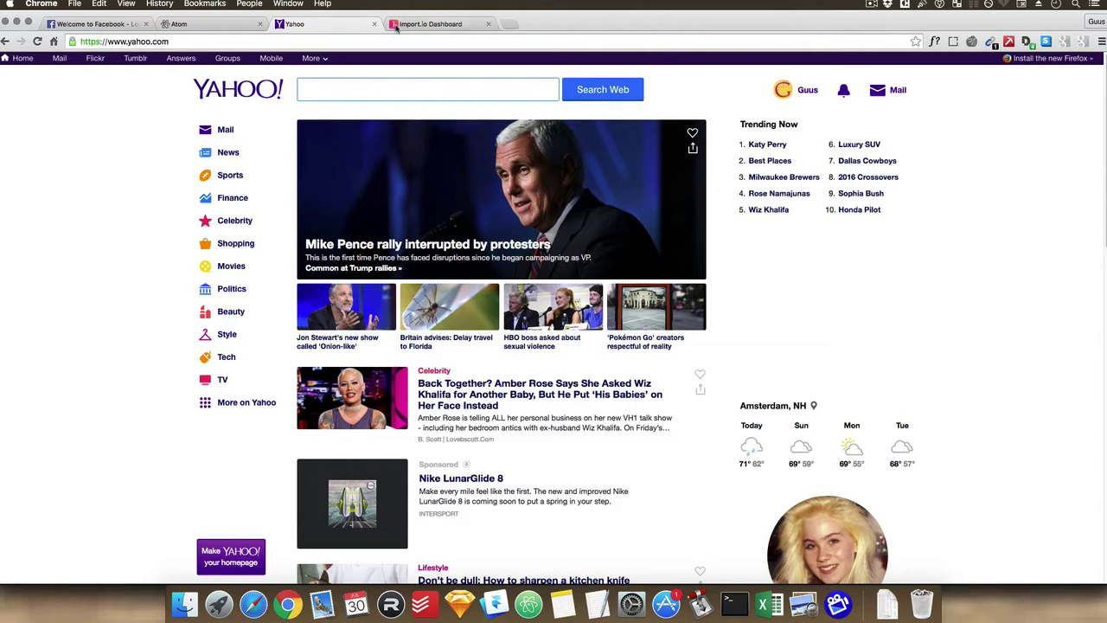
click(219, 134)
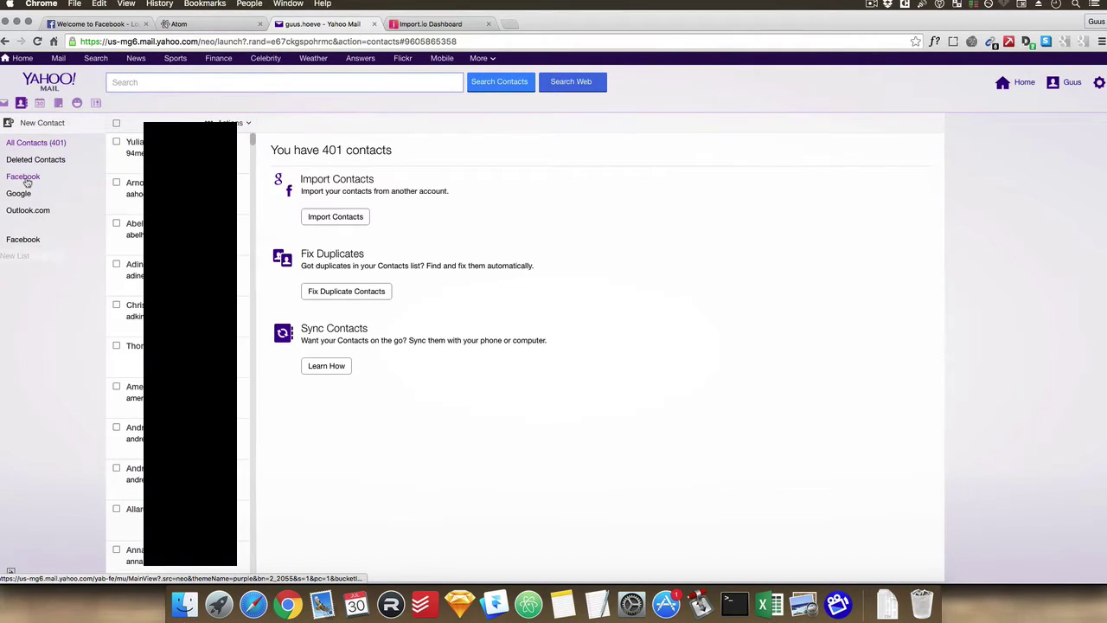
click(24, 179)
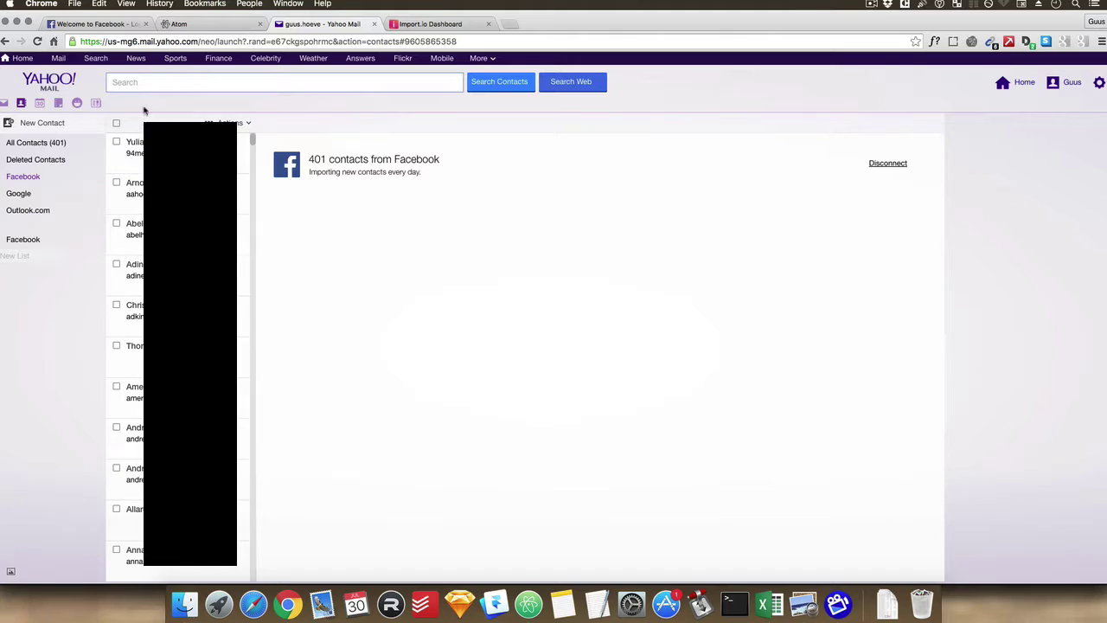
Copy the URL of the Yahoo contacts page and submit it as a new extractor in Import.io.
click(152, 42)
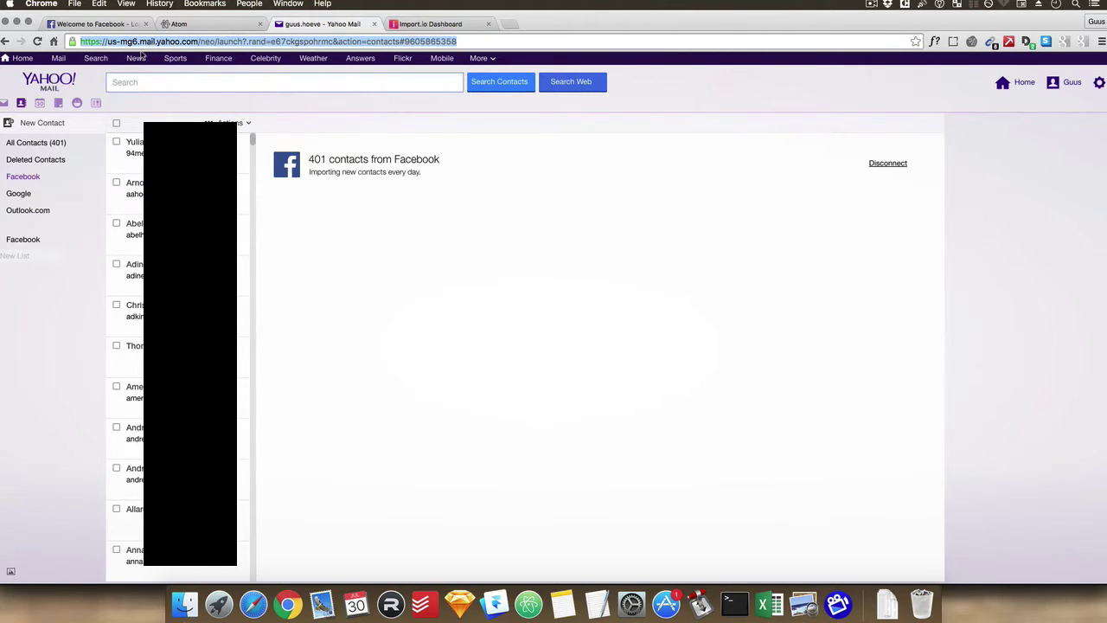
key(super+c)
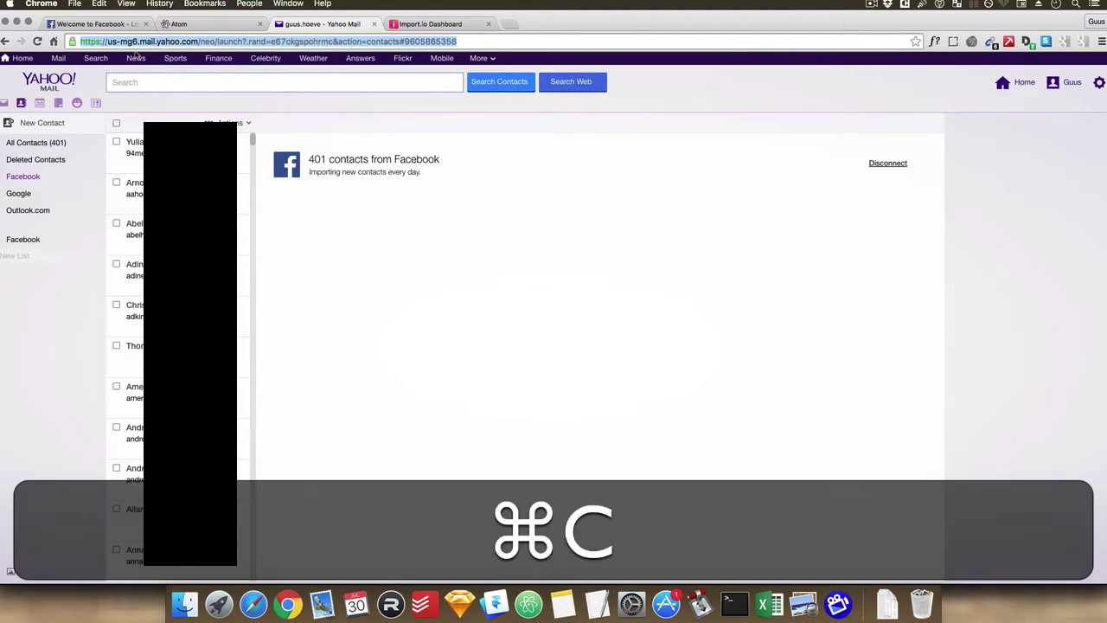
click(452, 25)
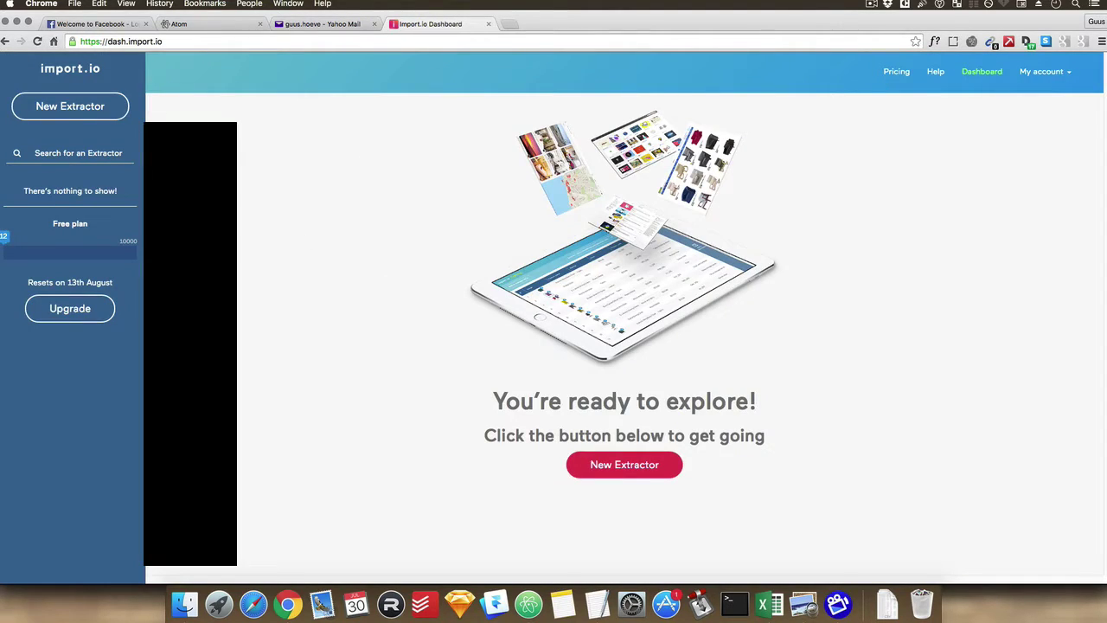
click(103, 108)
key(super+v)
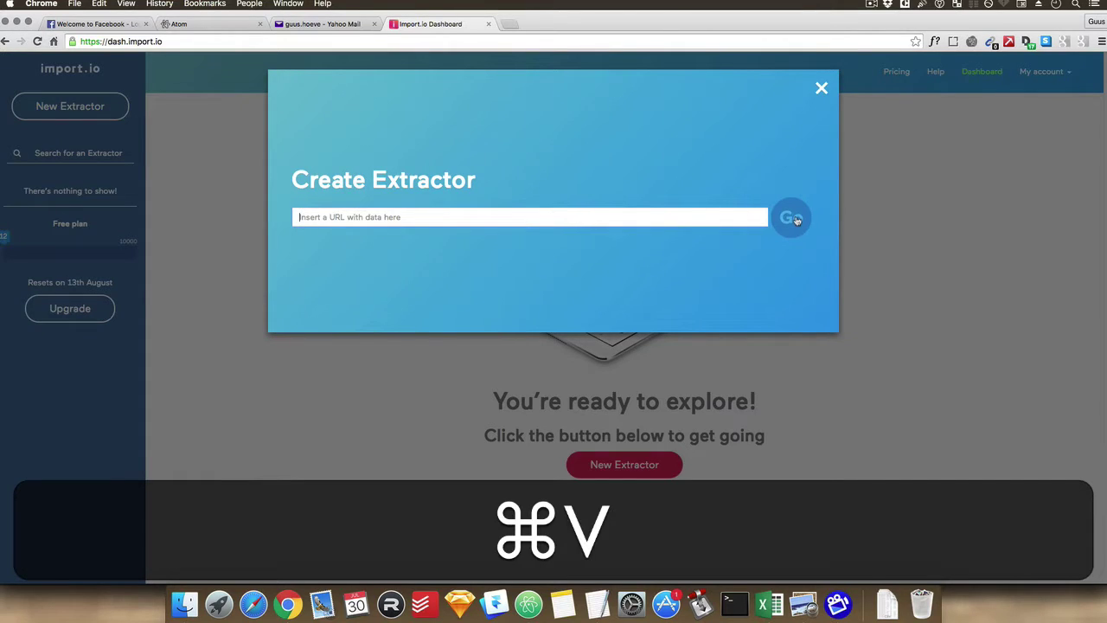
key(Return)
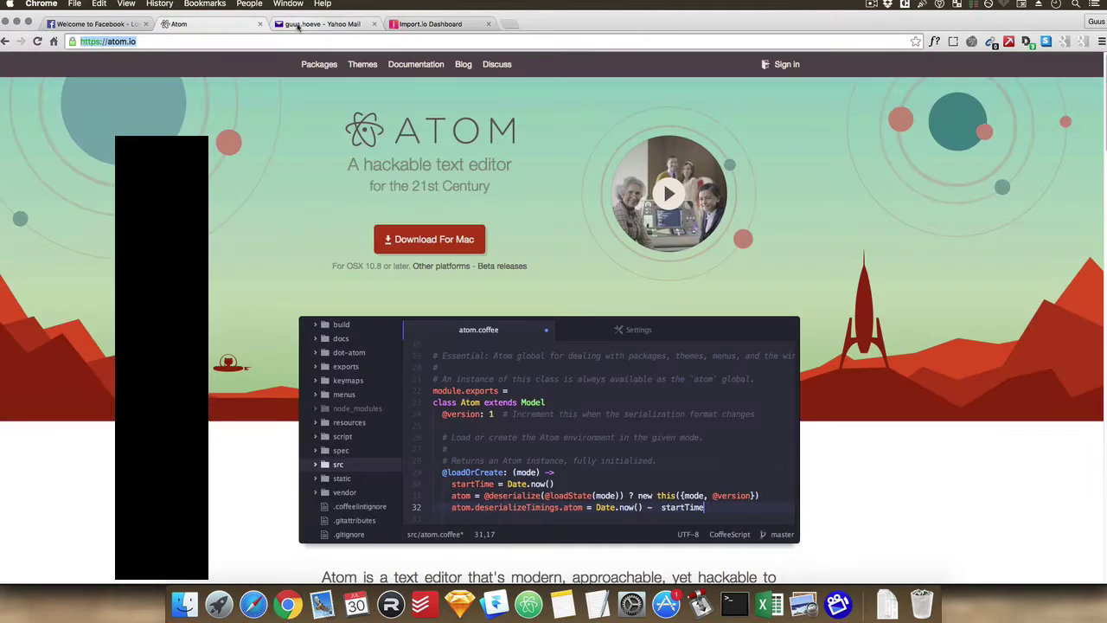
Return to the Yahoo contacts, view the available export formats, and close the export dialog without exporting.
click(299, 24)
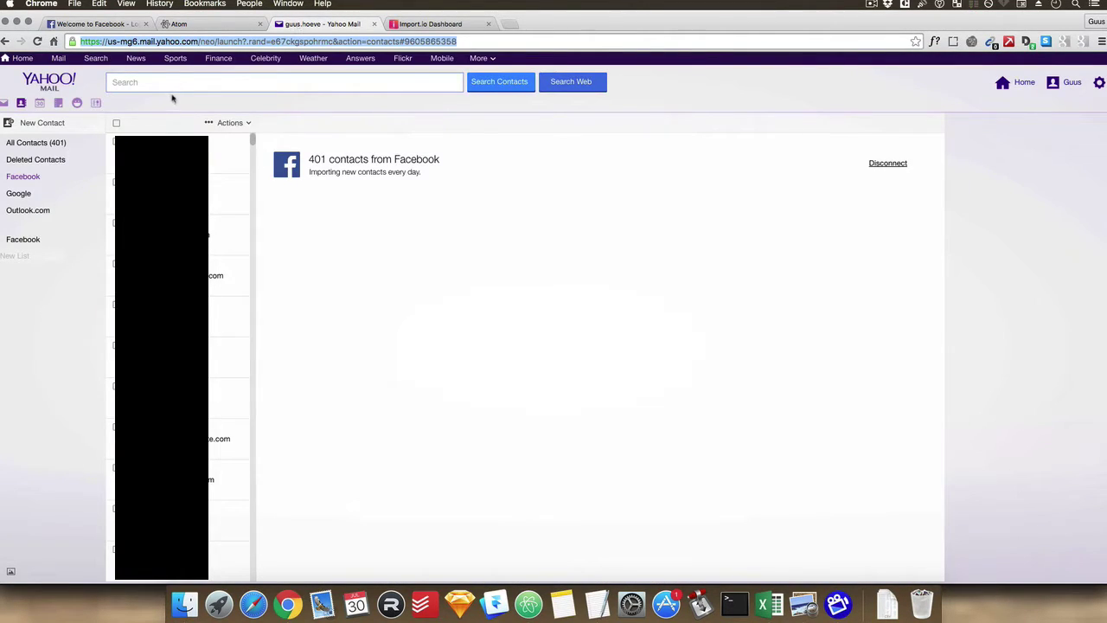
click(245, 121)
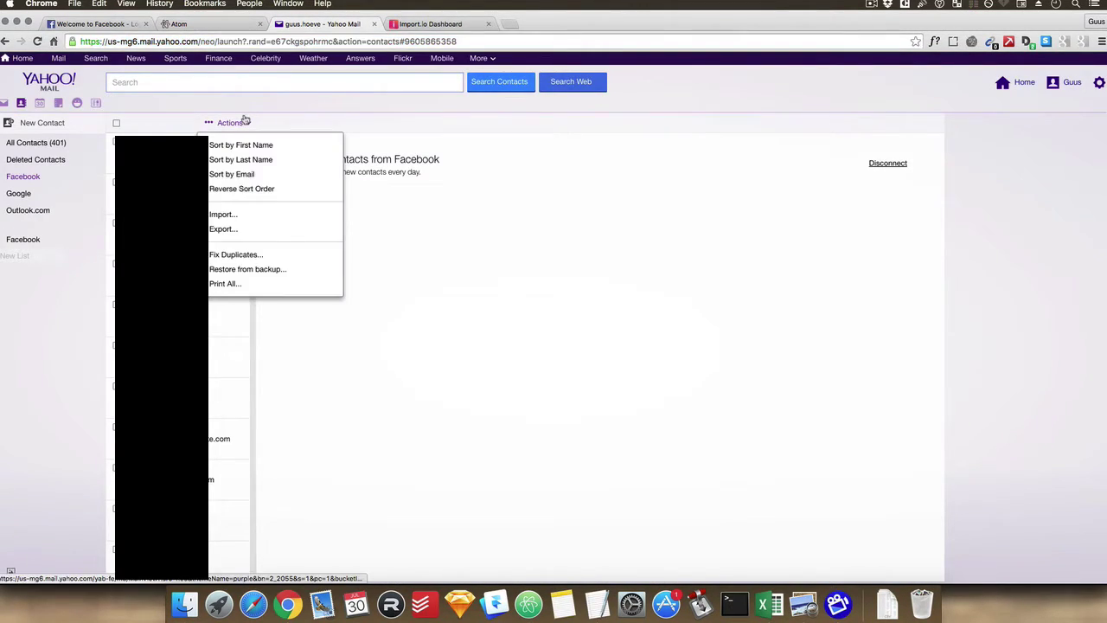
click(223, 229)
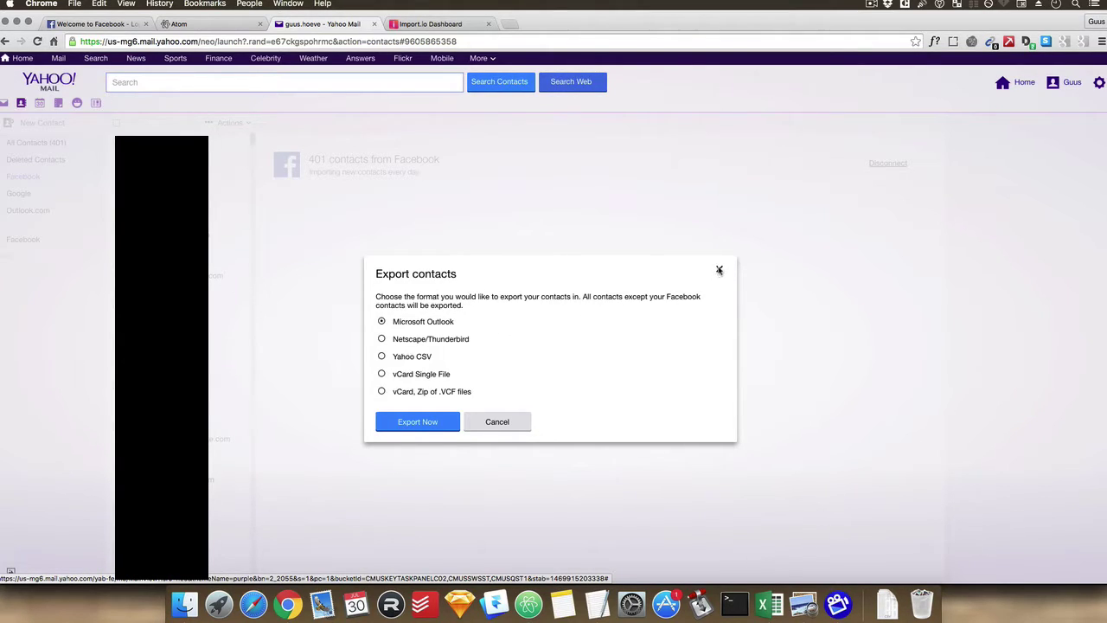
click(718, 271)
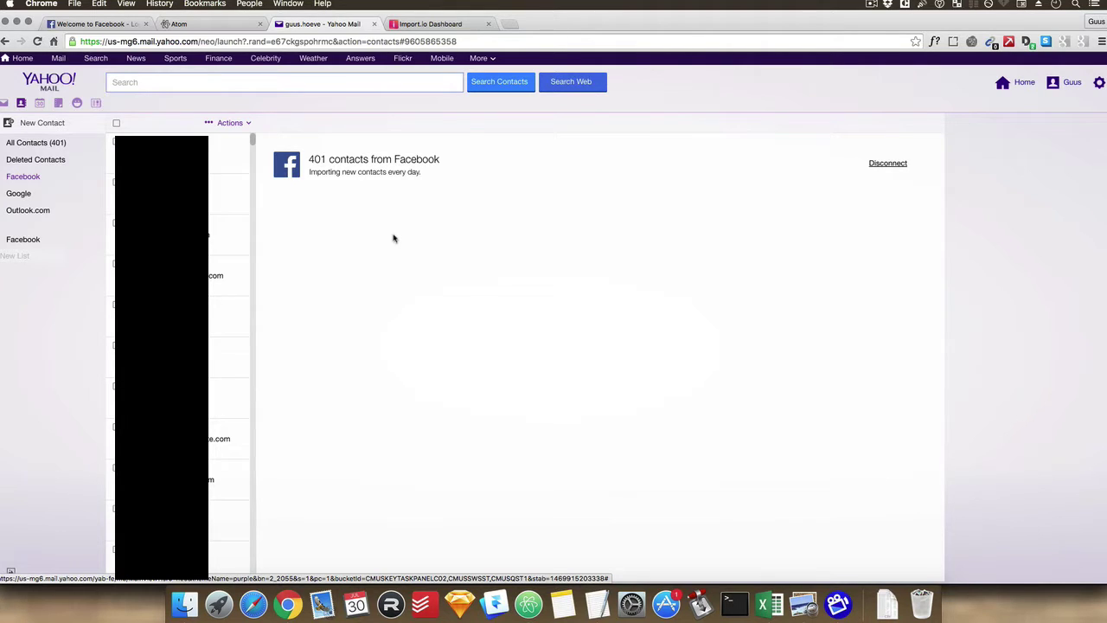
Open the browser's developer tools beside the Yahoo contacts page and select all contacts in the list.
key(alt+super)
key(alt+super+i)
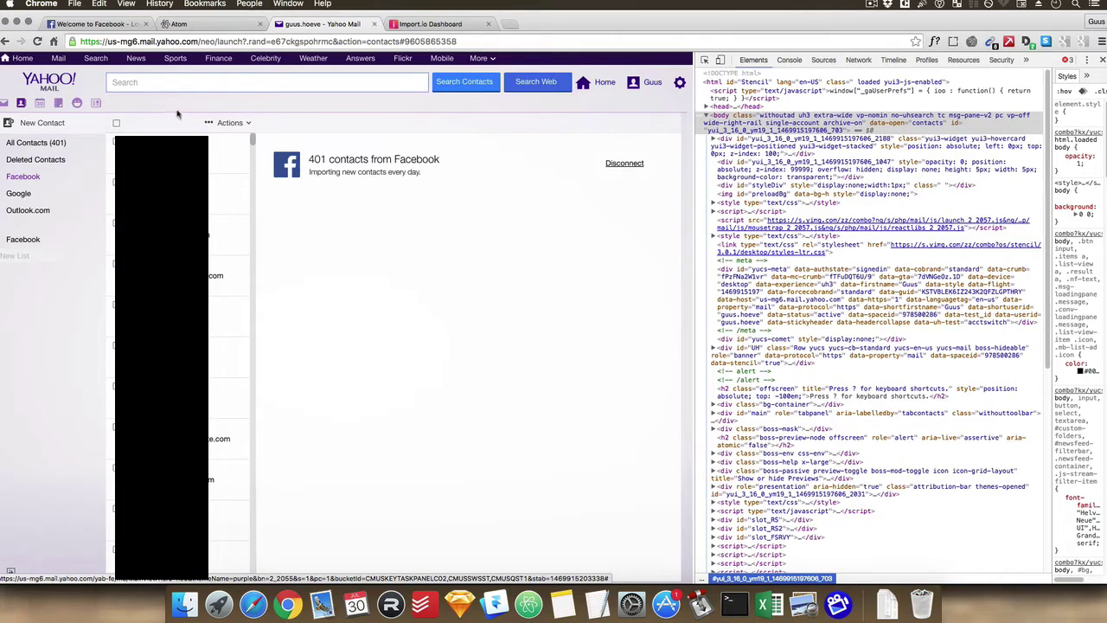
click(117, 123)
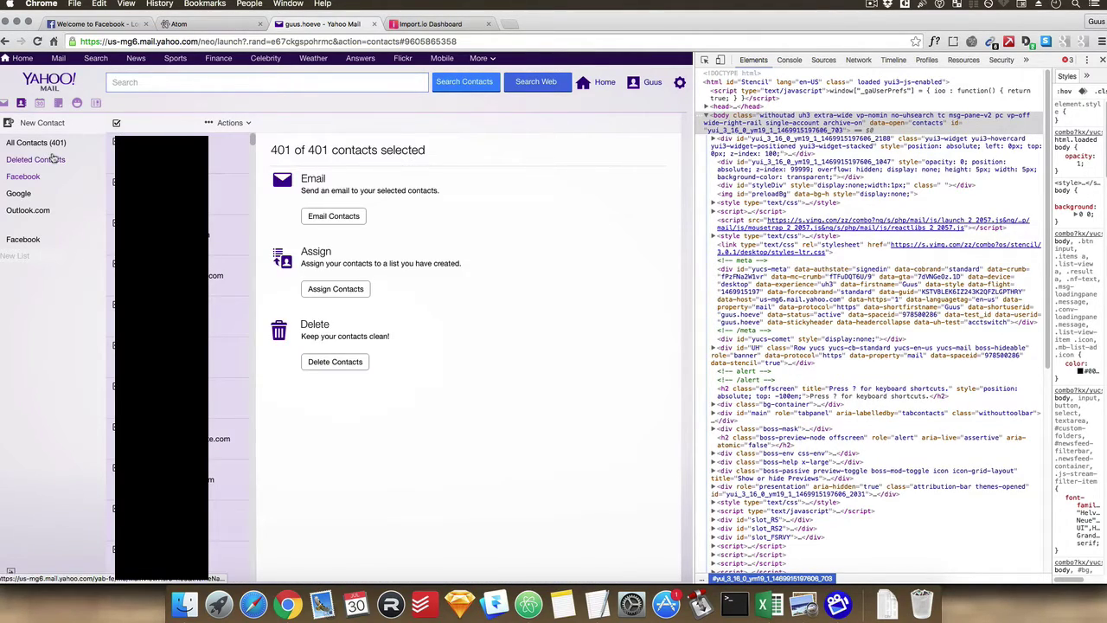
click(116, 124)
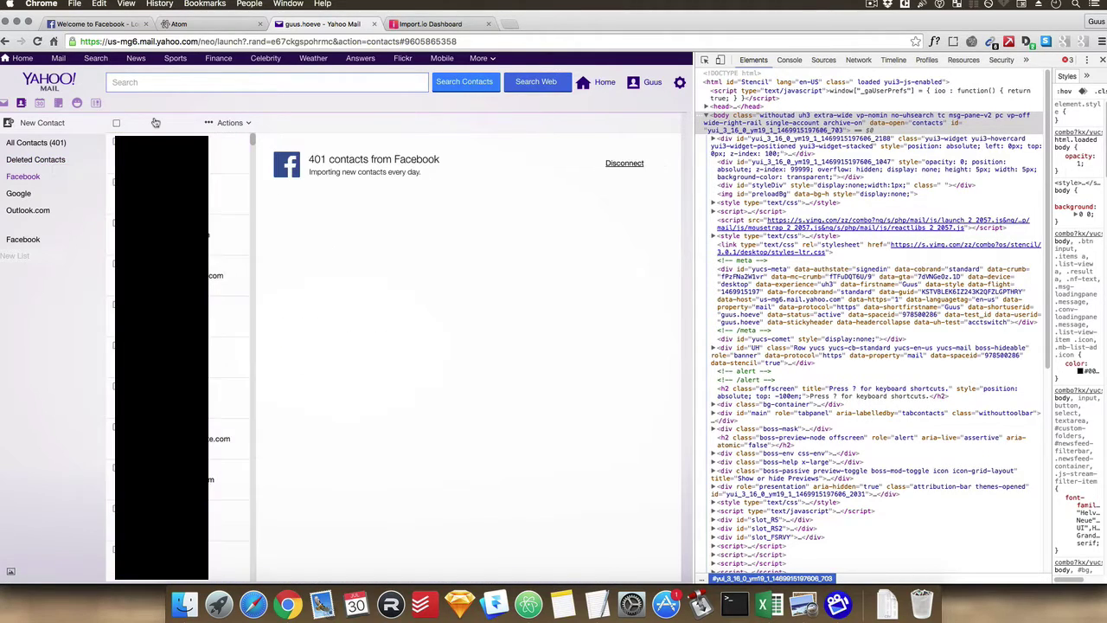
click(248, 124)
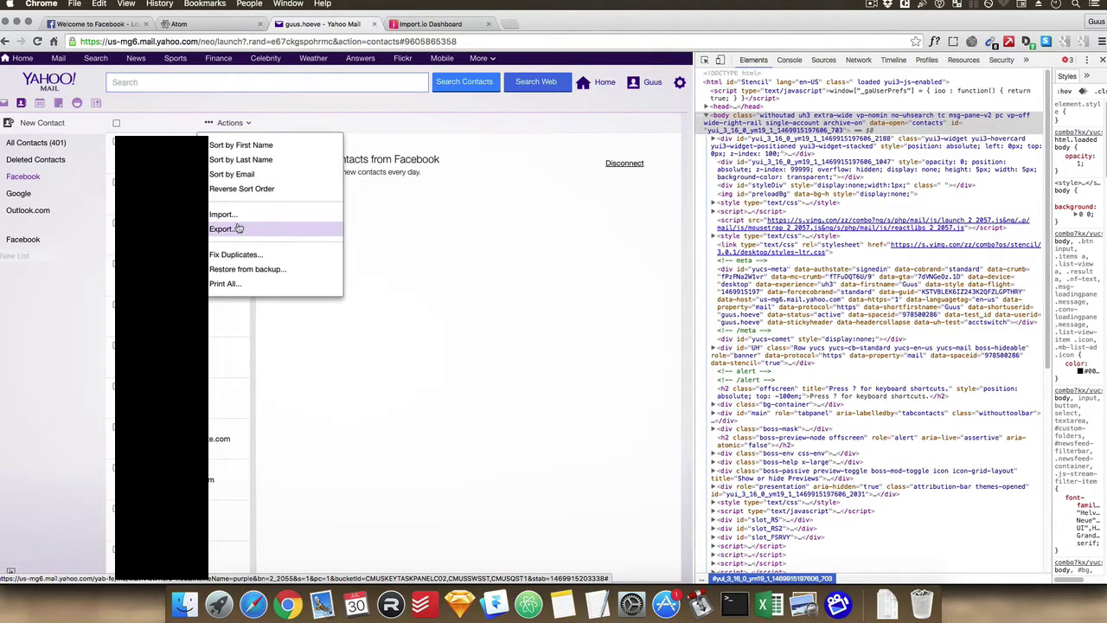
key(Up)
click(119, 126)
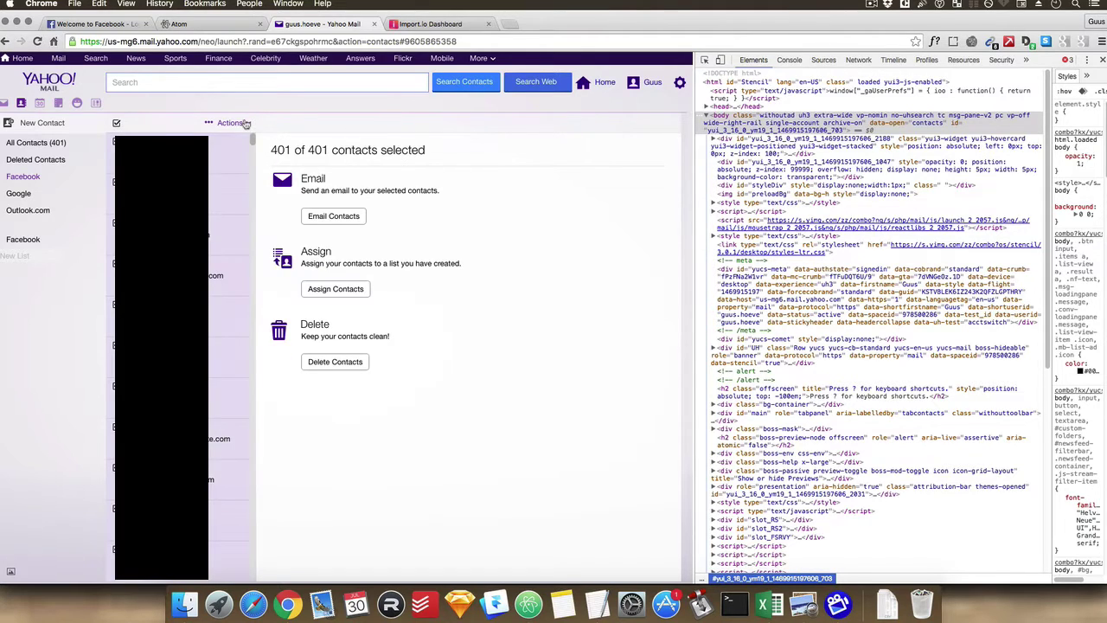
Generate the printable detailed view of the entire address book and cancel the browser's print dialog.
click(245, 123)
click(225, 283)
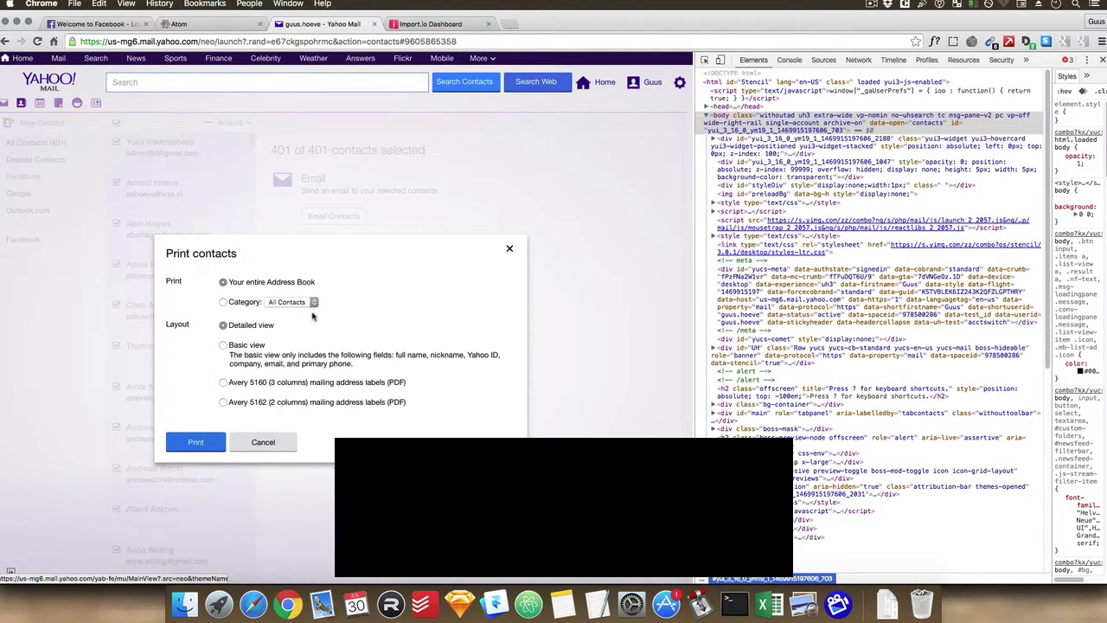
click(201, 442)
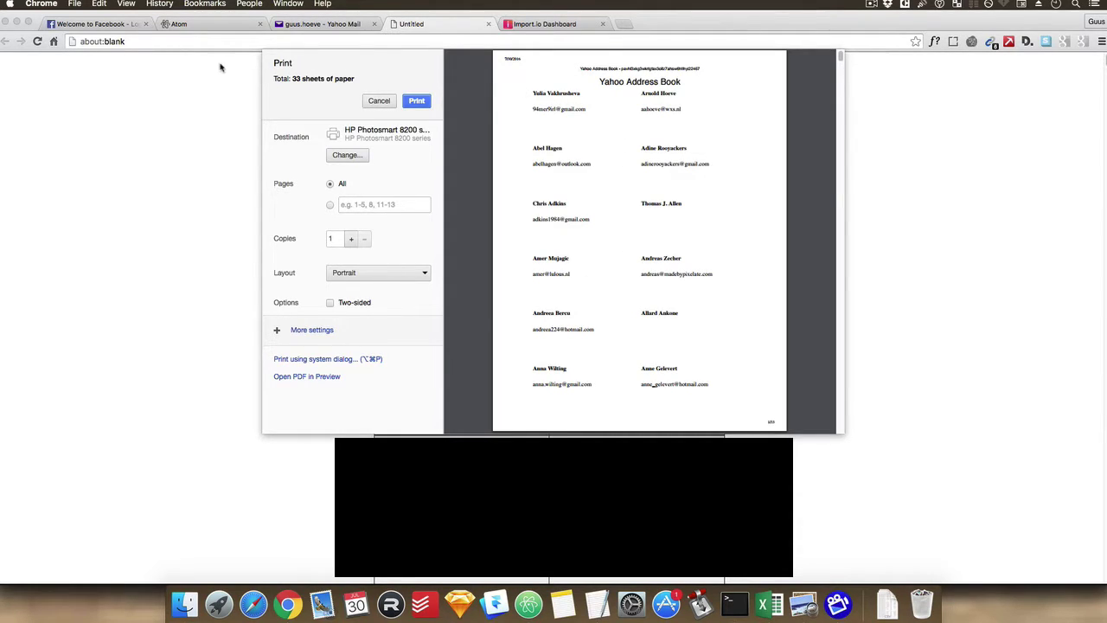
click(124, 42)
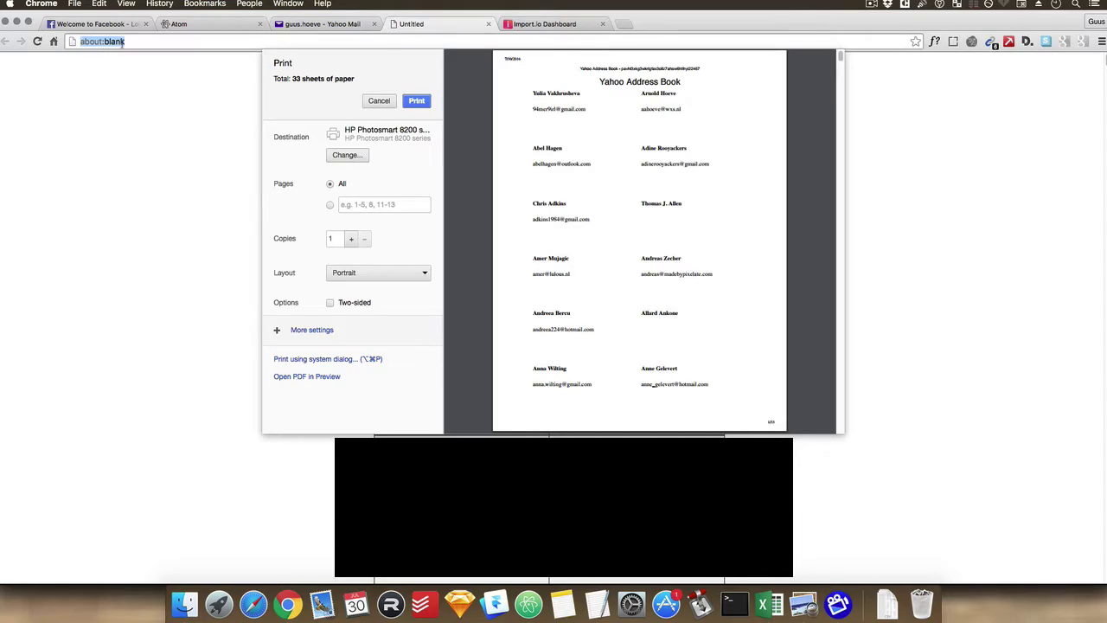
click(373, 102)
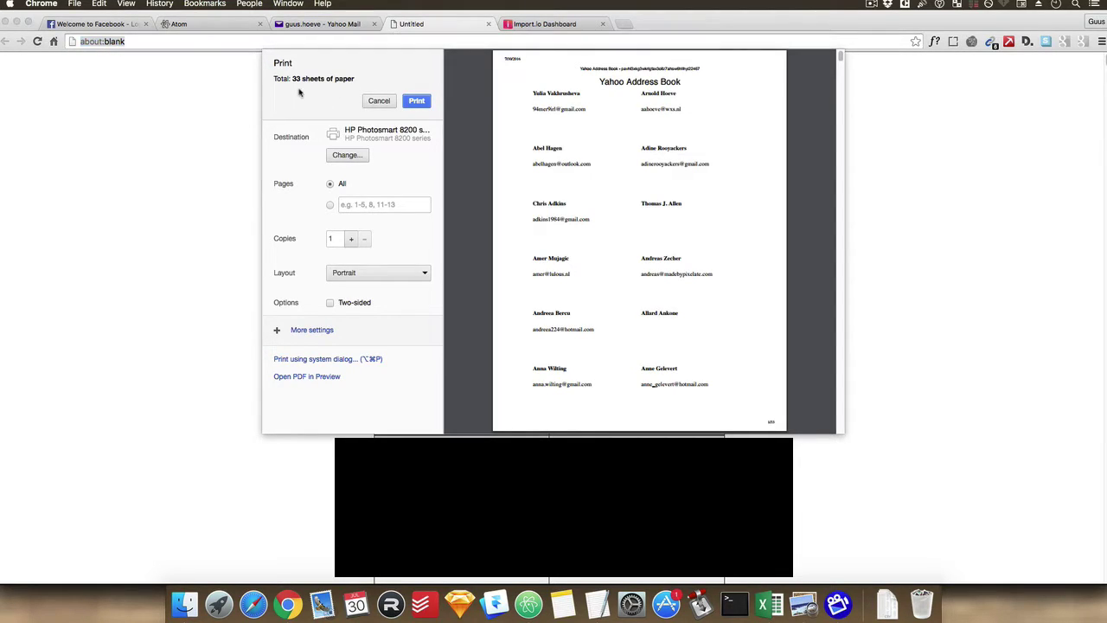
click(379, 101)
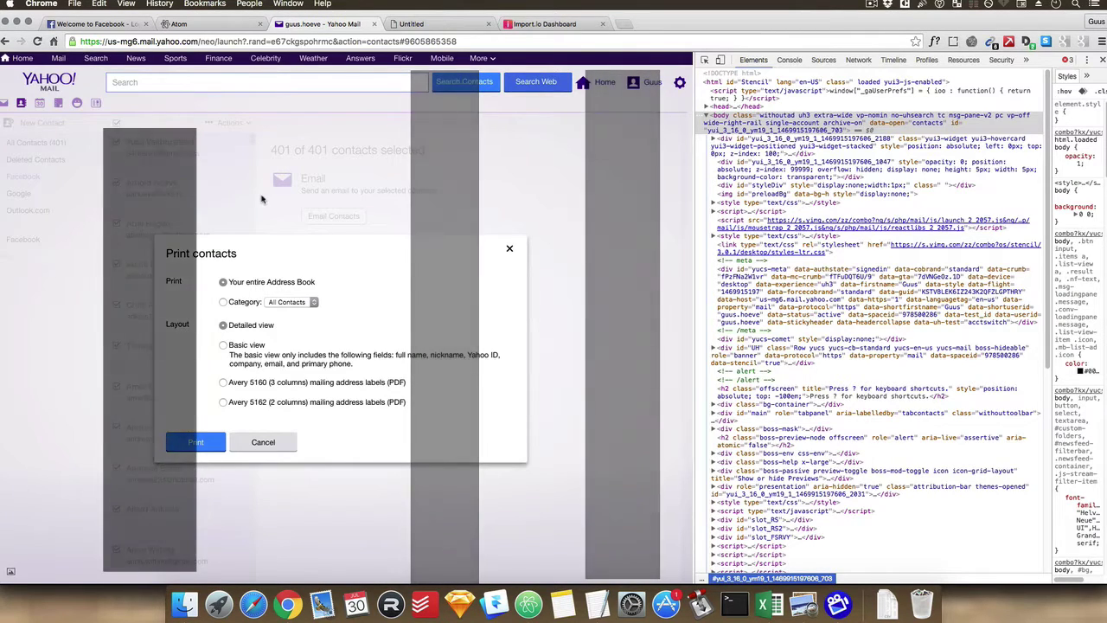
Dismiss the Yahoo print contacts dialog and show the contact list's available actions again.
key(Escape)
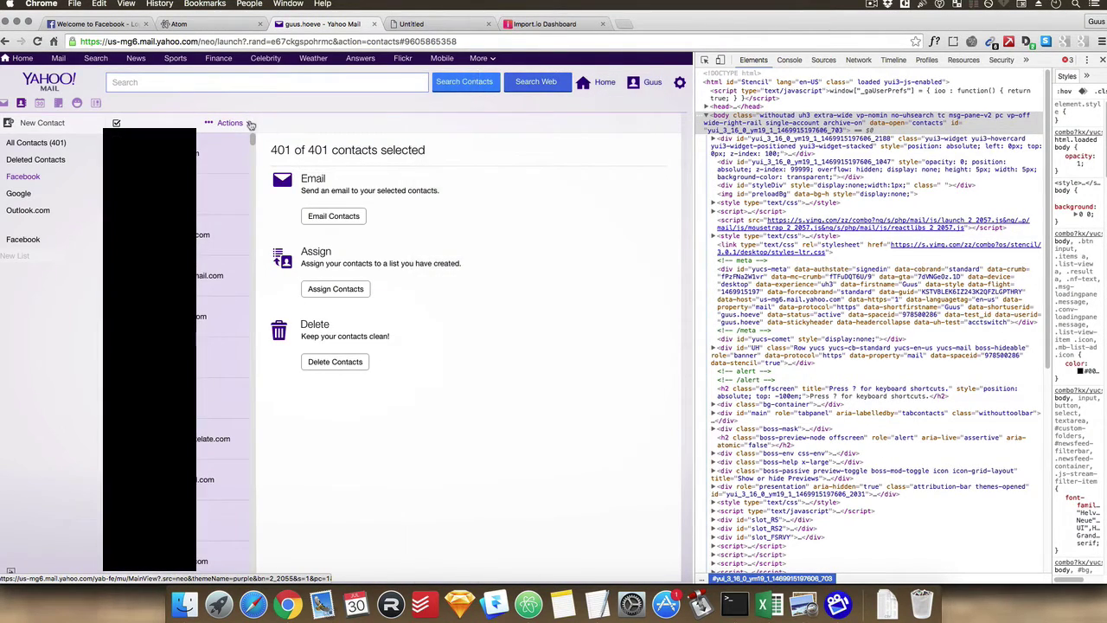
click(247, 125)
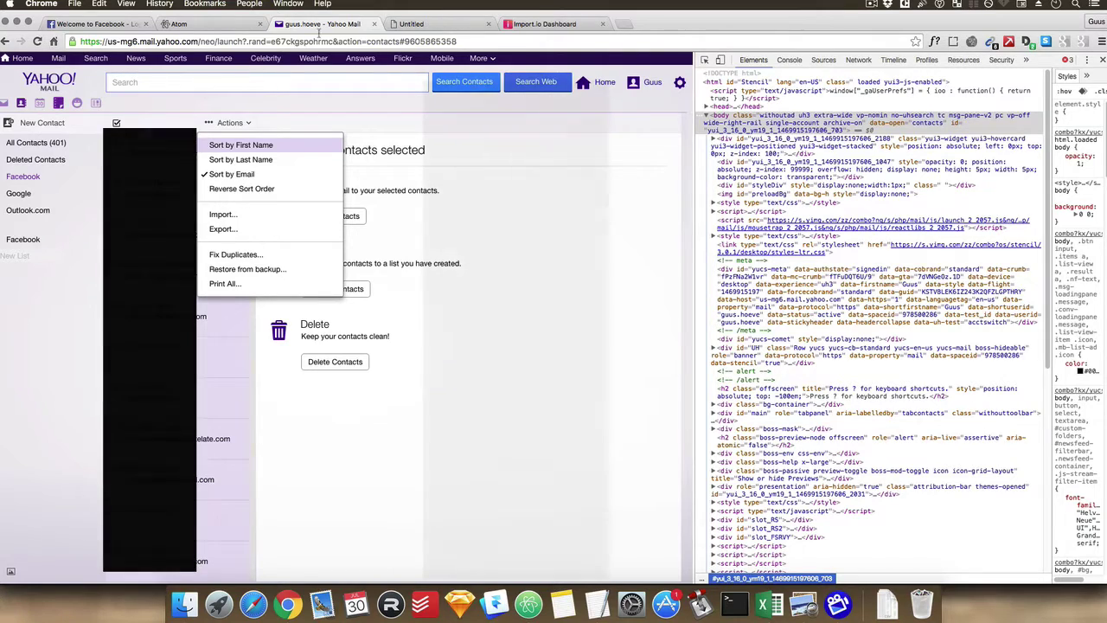
Switch to the printable Yahoo Address Book page and open the browser's developer tools beside it.
click(406, 24)
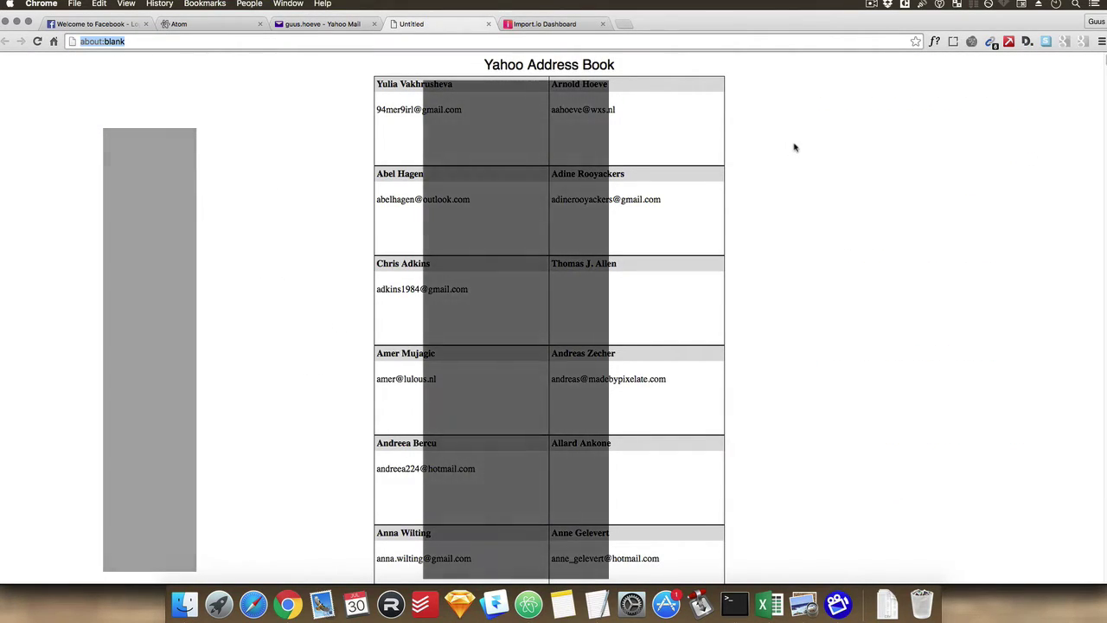
click(790, 147)
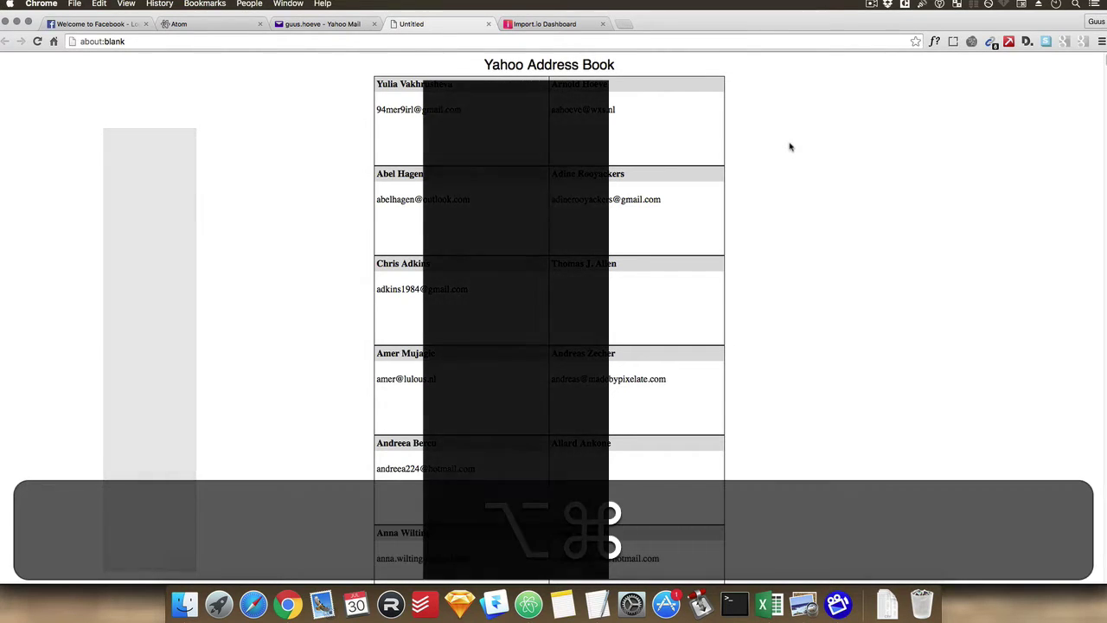
key(alt+super+i)
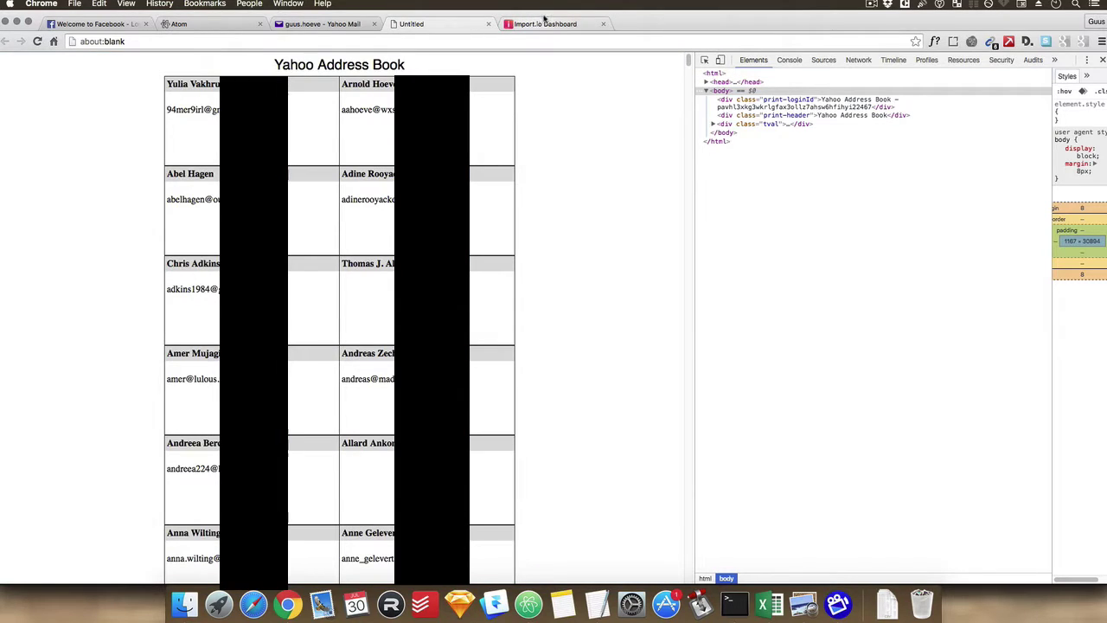
Compare the URL in the import.io extractor's settings with the address of the printable address book page.
click(543, 24)
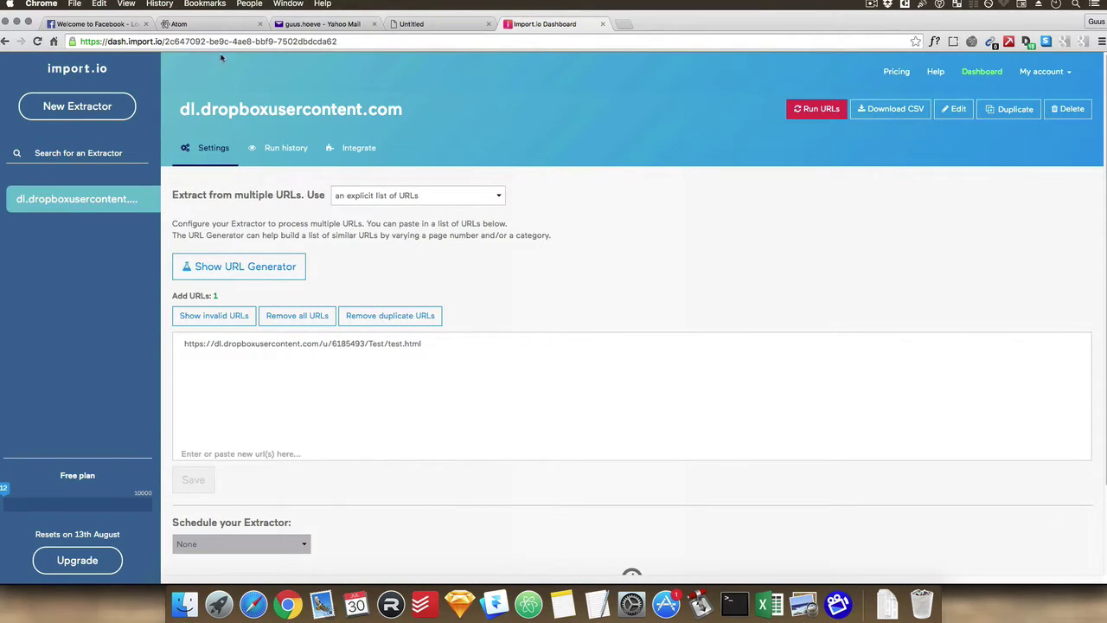
click(434, 25)
click(445, 40)
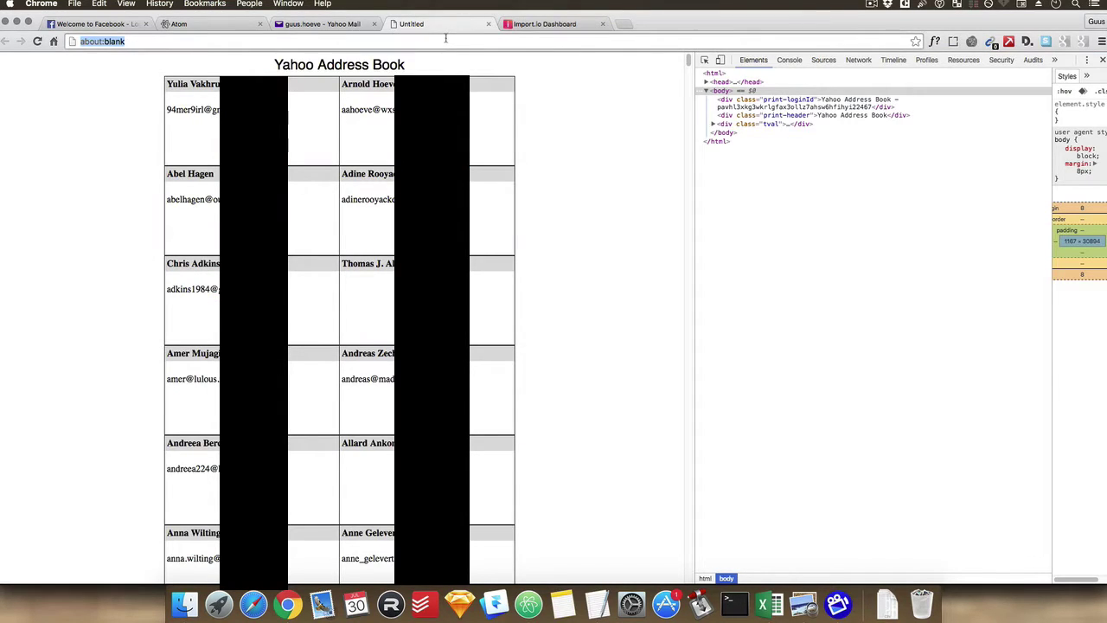
click(555, 25)
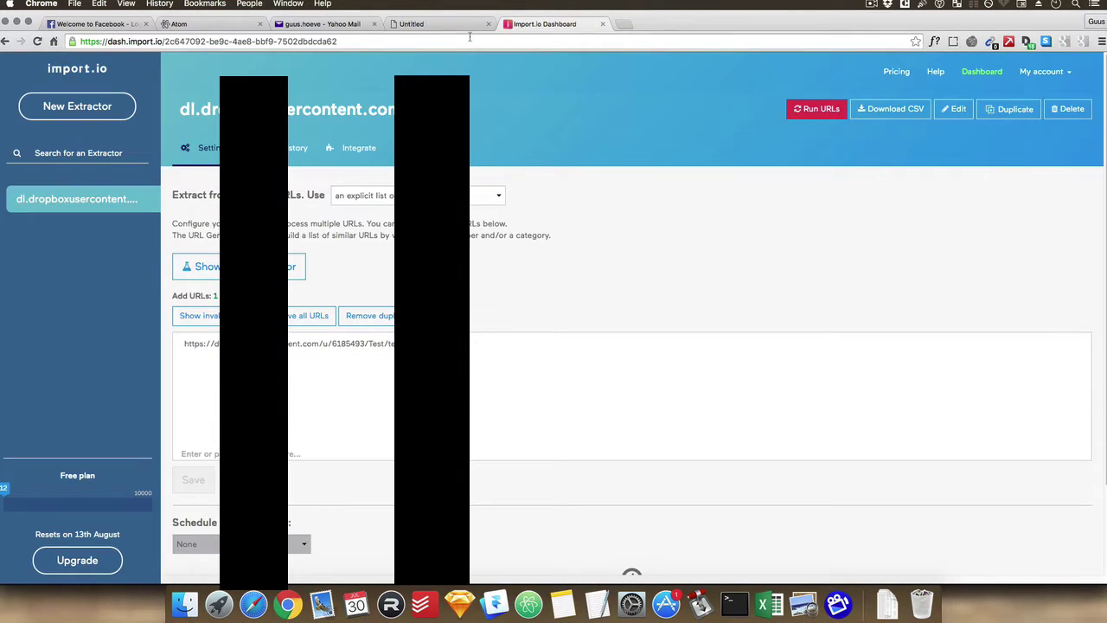
click(425, 26)
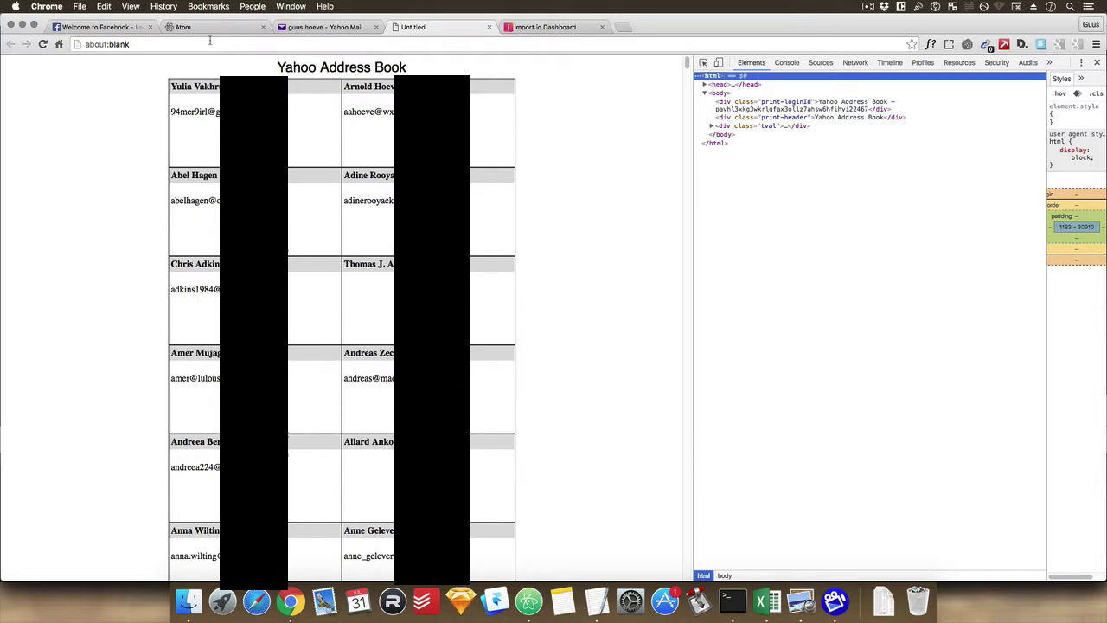
Copy the printable page's root html element, with all its contents, from the developer tools.
key(super)
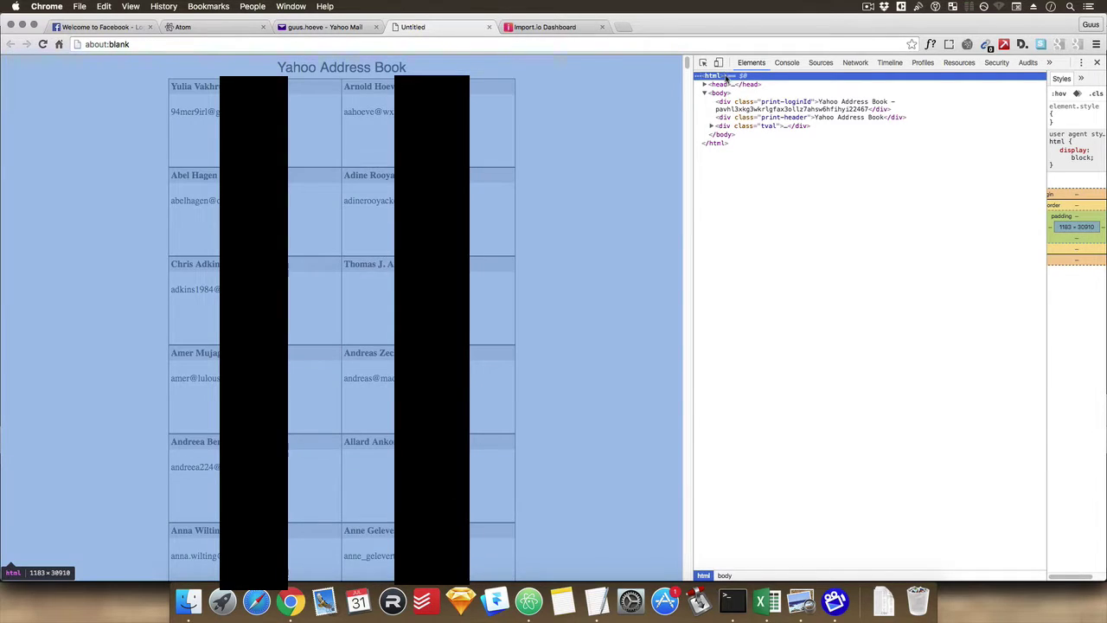
right_click(727, 76)
mouse_move(769, 104)
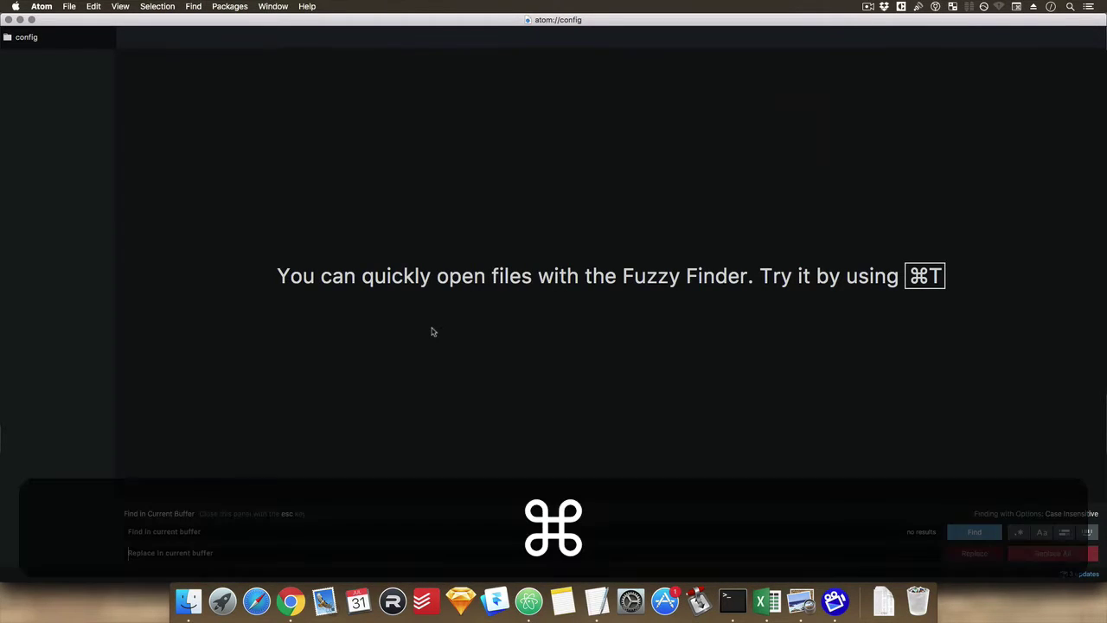
Switch to Atom, create a new file, and save it to the Desktop as test.html.
key(super+n)
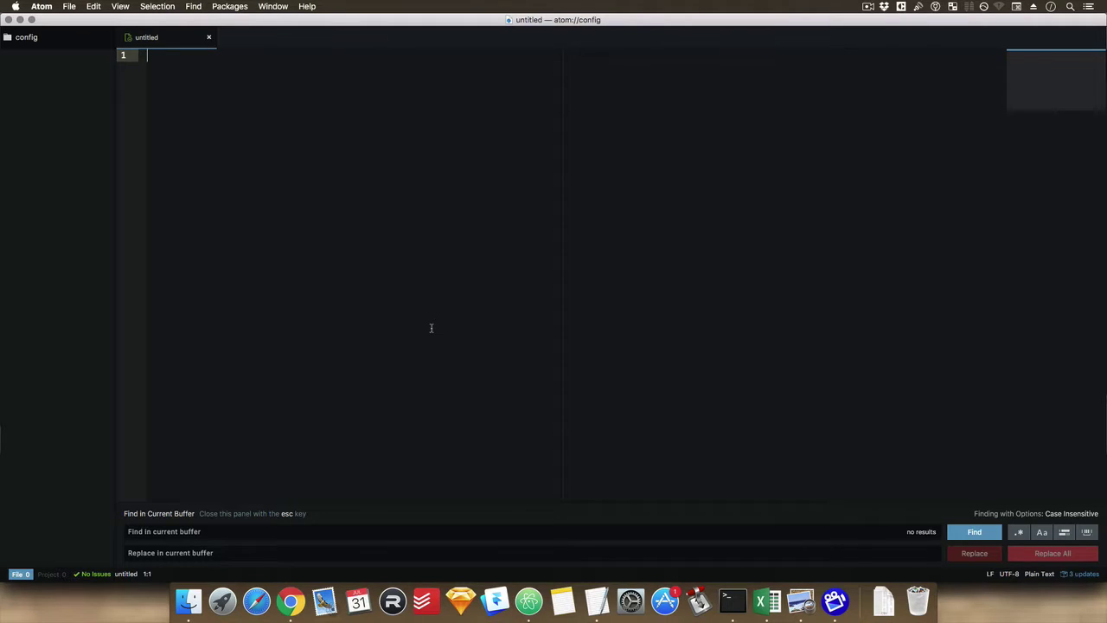
click(69, 7)
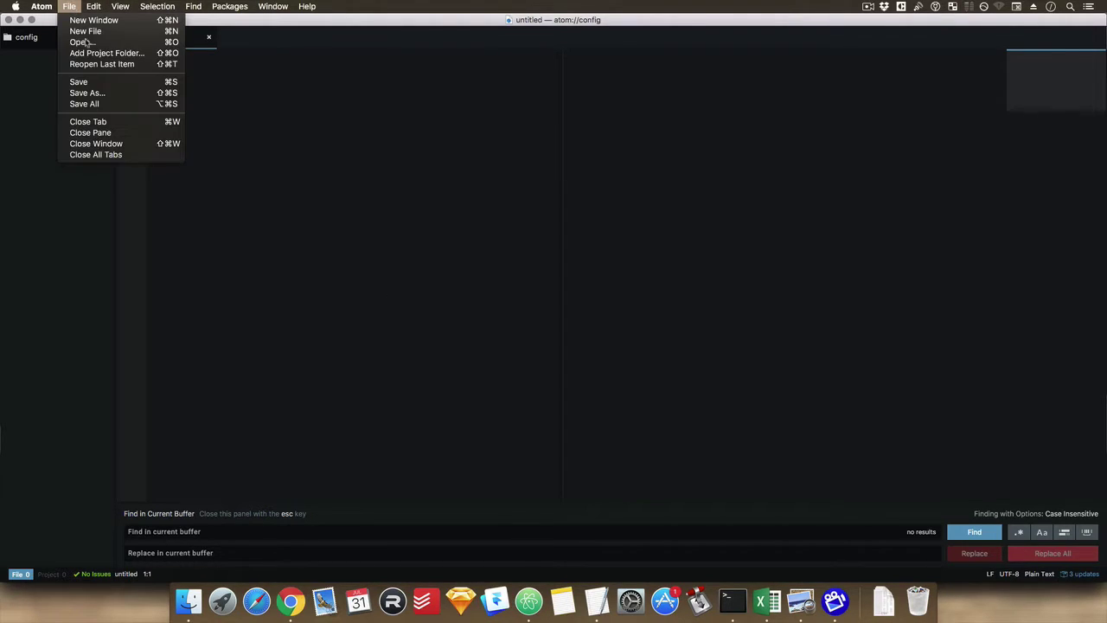
click(250, 177)
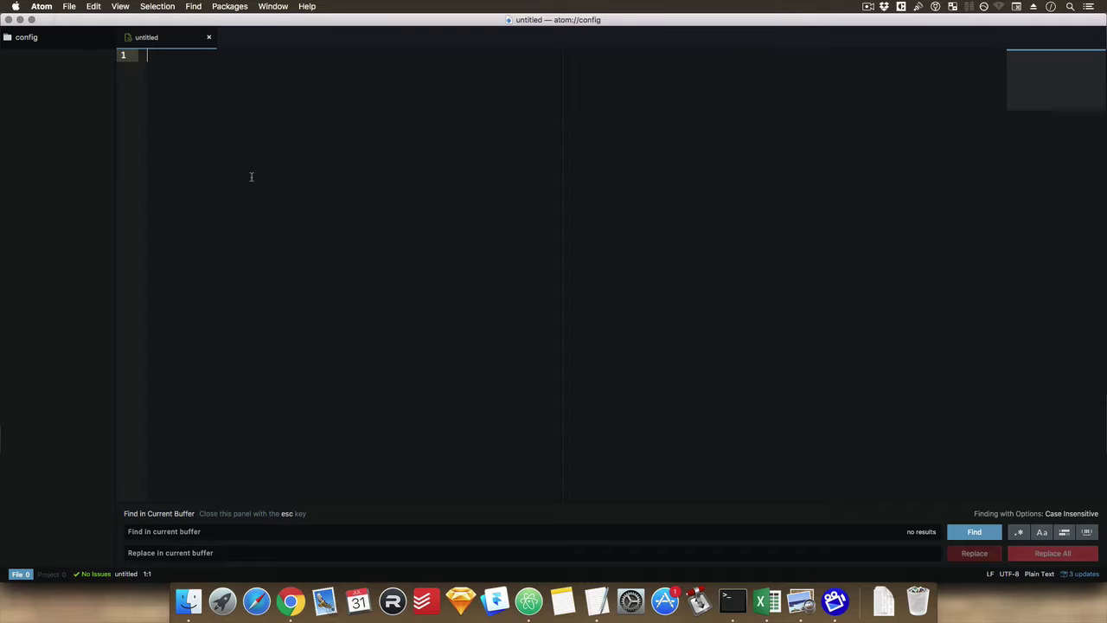
key(super)
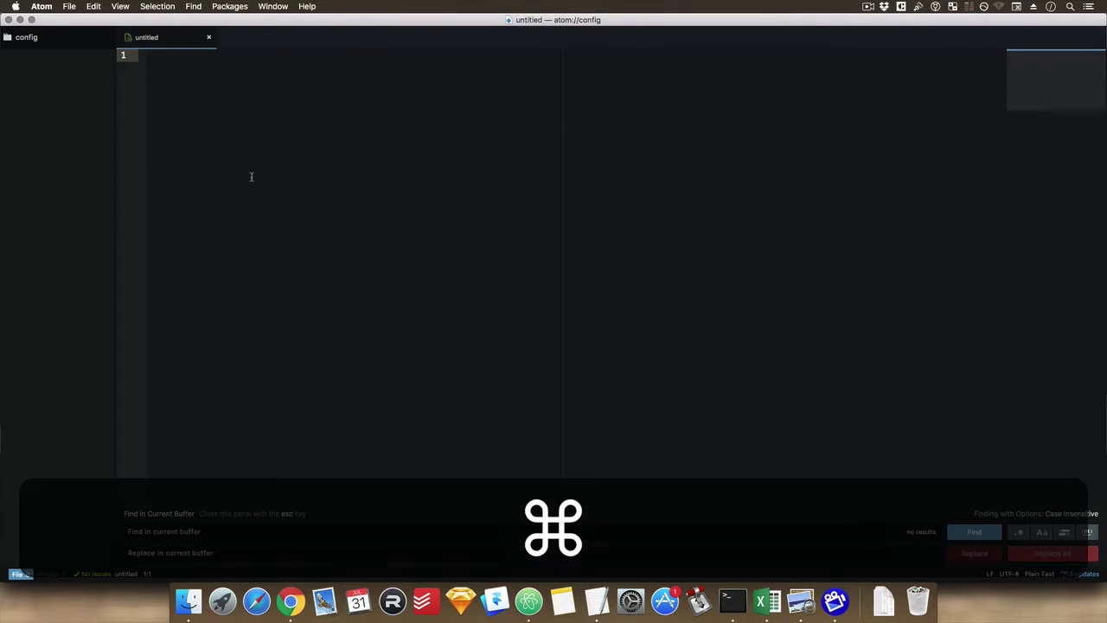
key(super+s)
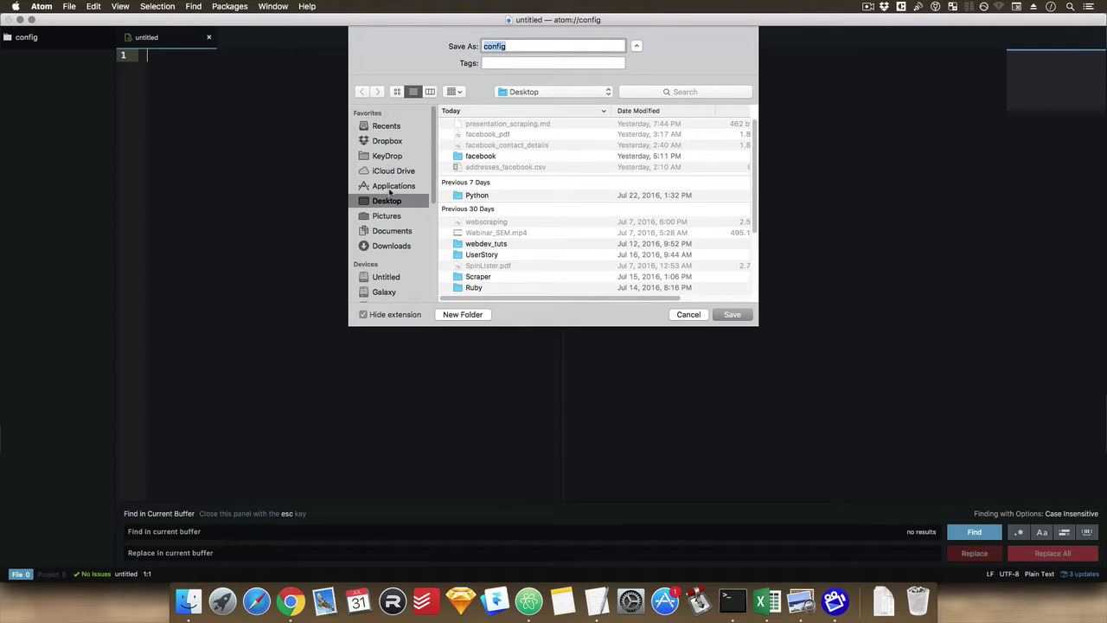
text(te)
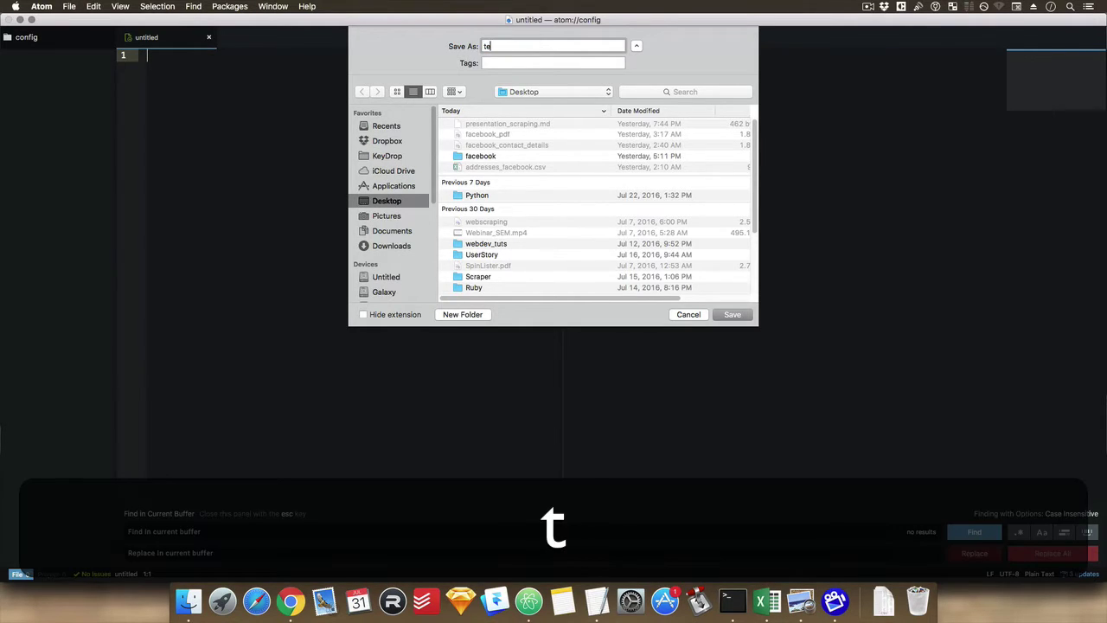
text(st.html)
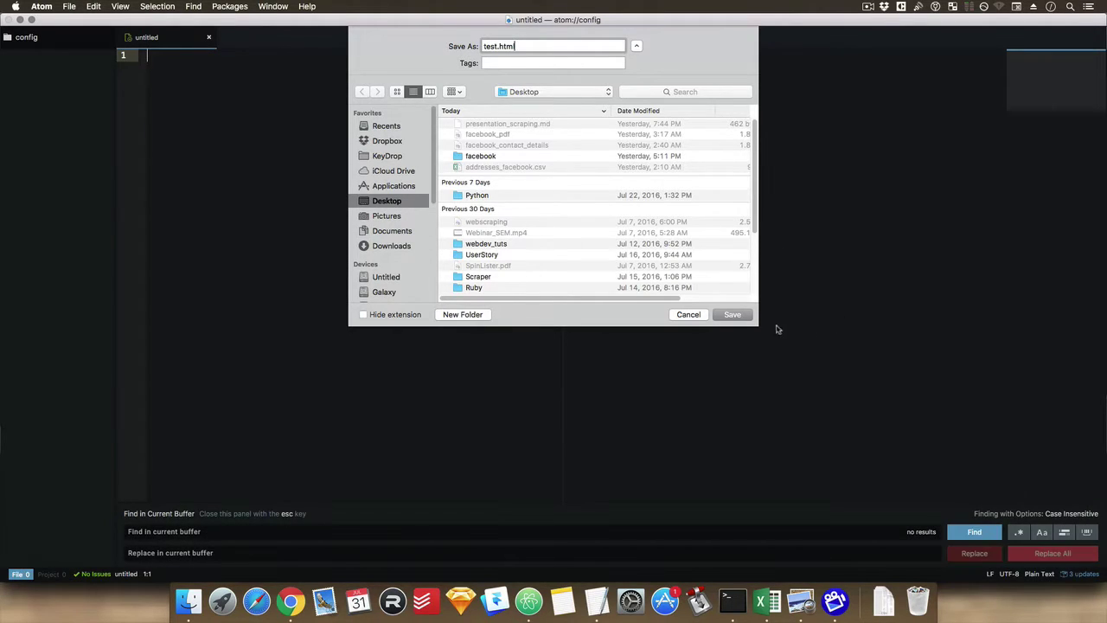
key(Return)
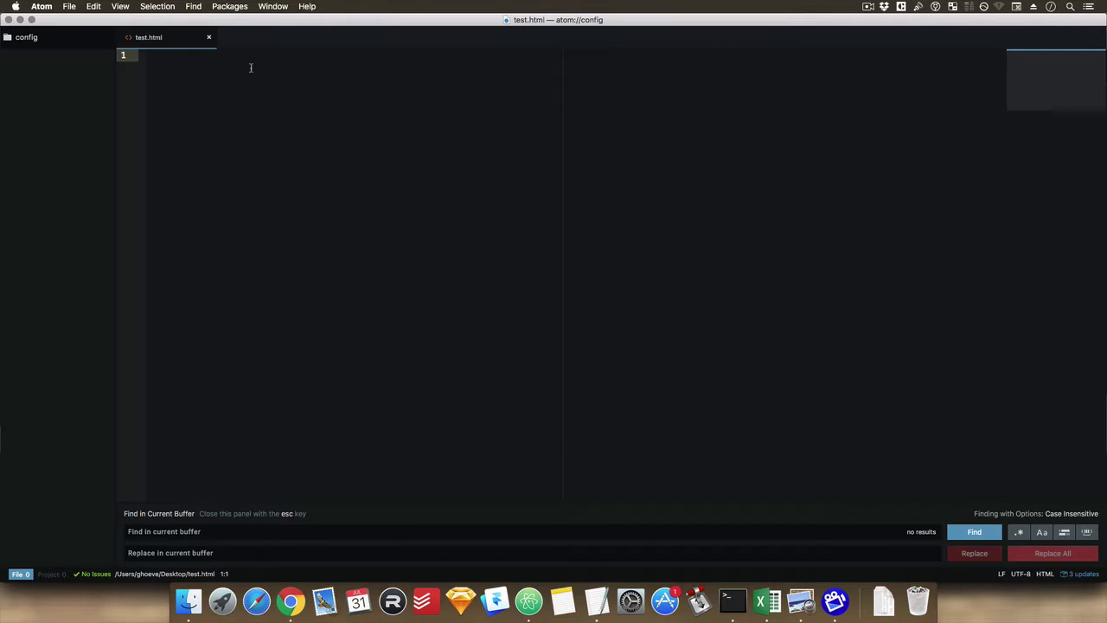
Paste the copied page markup into test.html and save the file.
key(super+v)
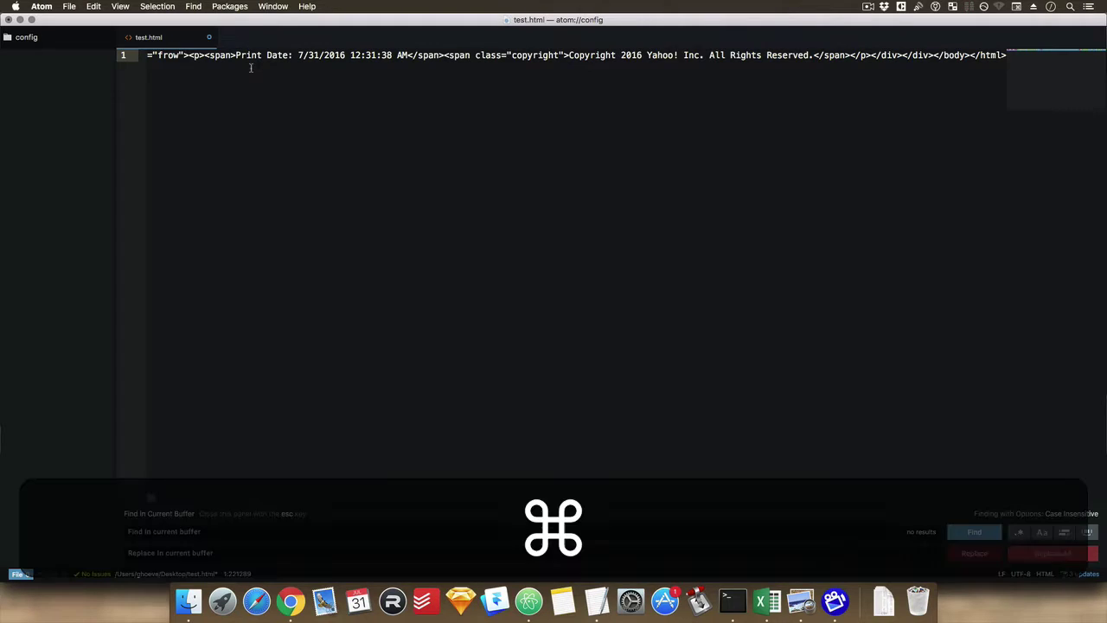
key(super+s)
Open test.html from the desktop in Chrome and compare it with the original printable address book page.
key(super+F11)
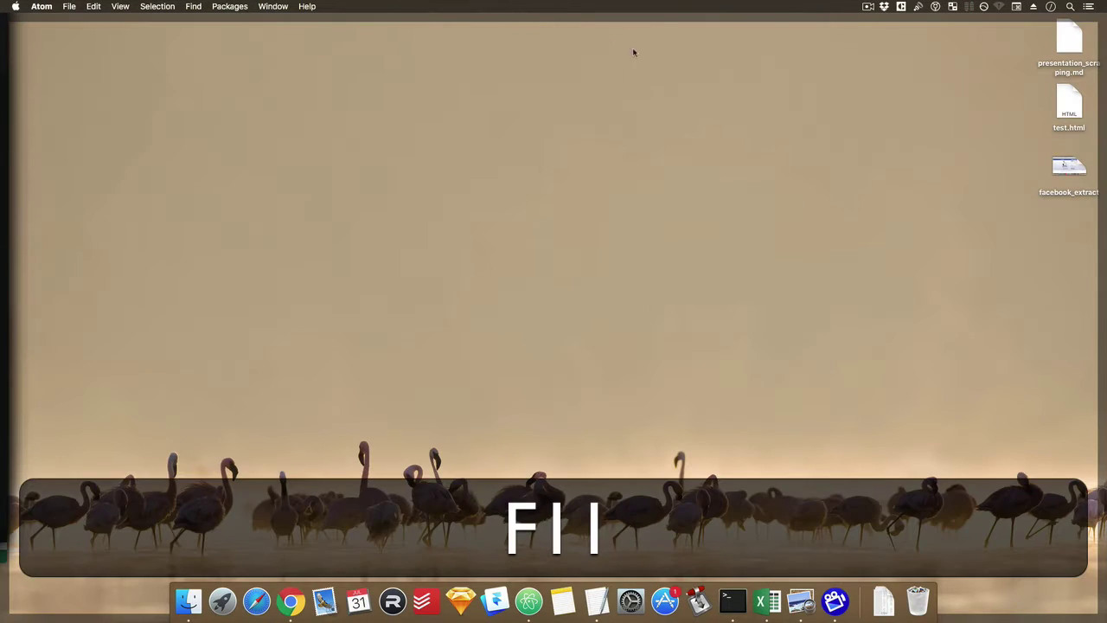
double_click(1069, 104)
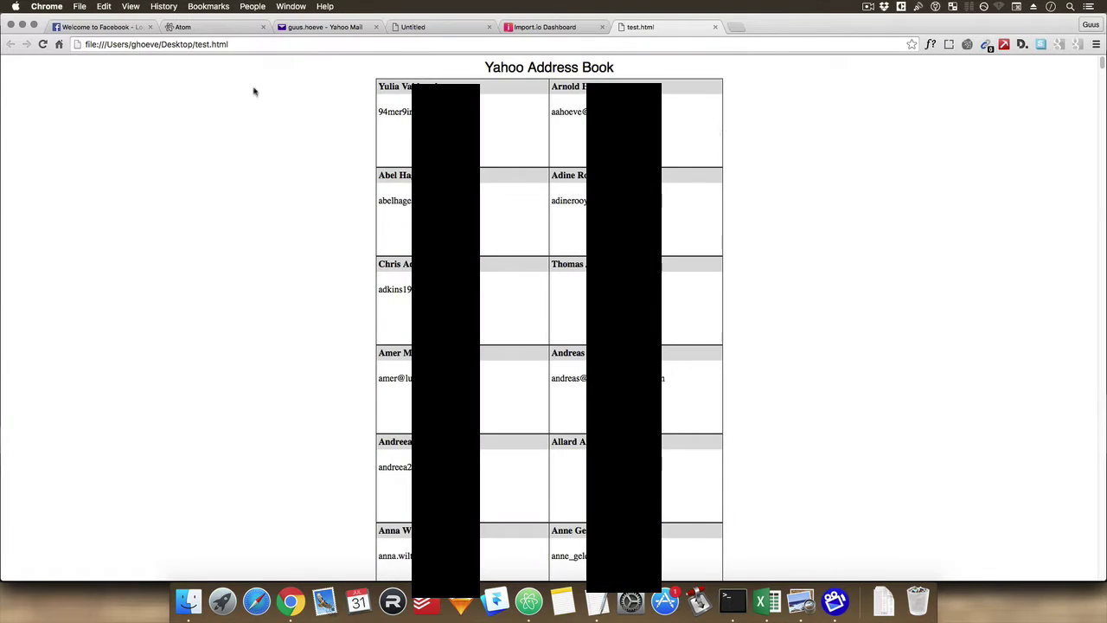
click(412, 27)
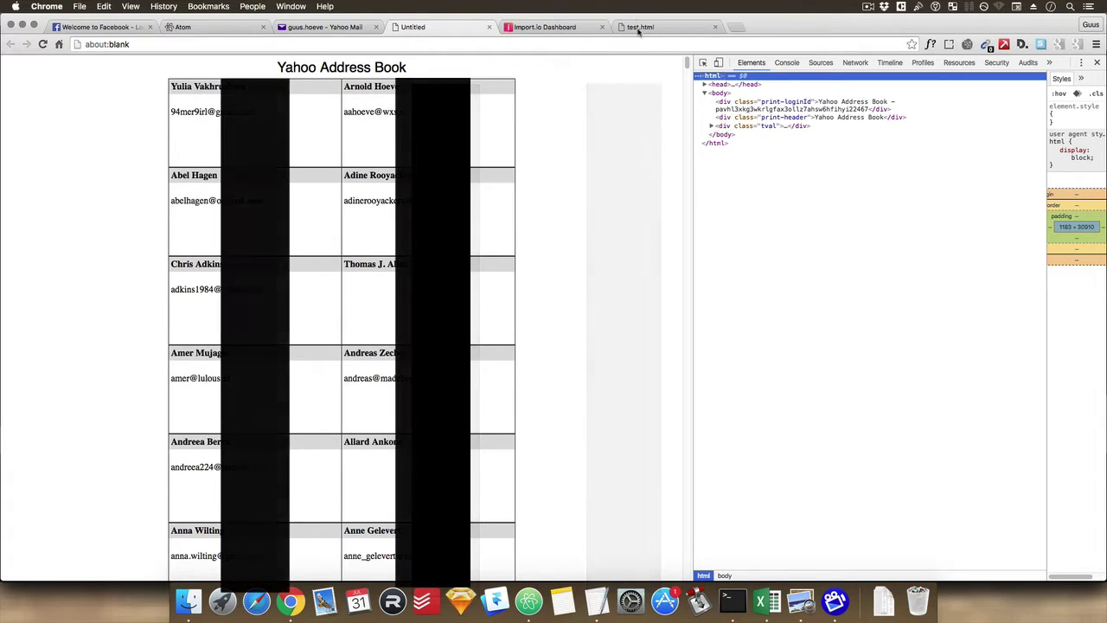
click(639, 27)
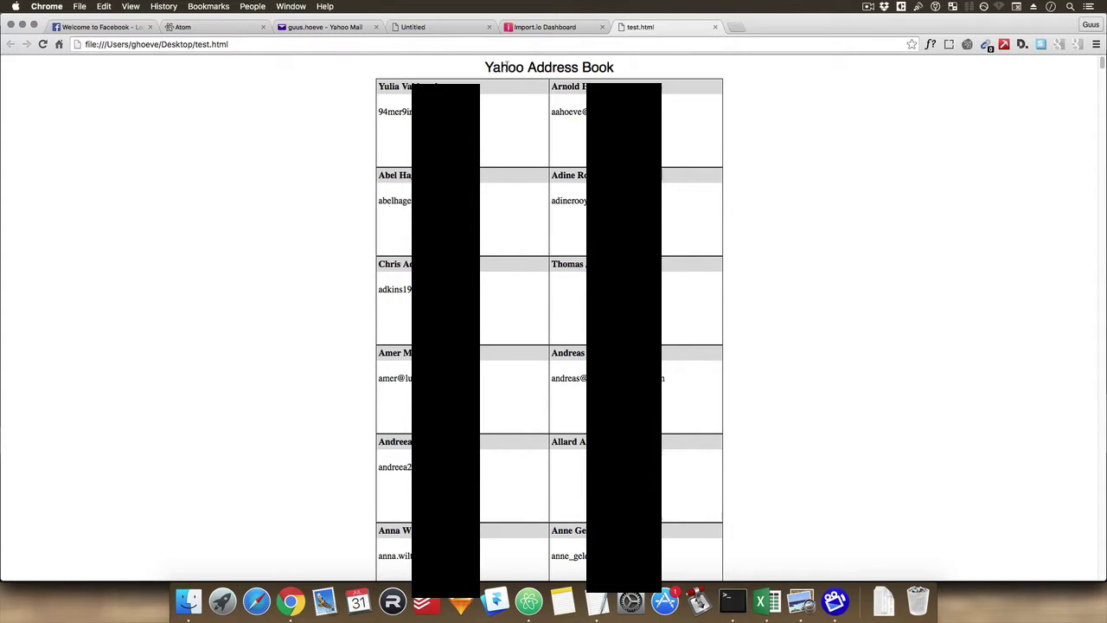
Return to Atom and replace all case-sensitive occurrences of "Yahoo" in test.html with "MrRandom".
click(529, 601)
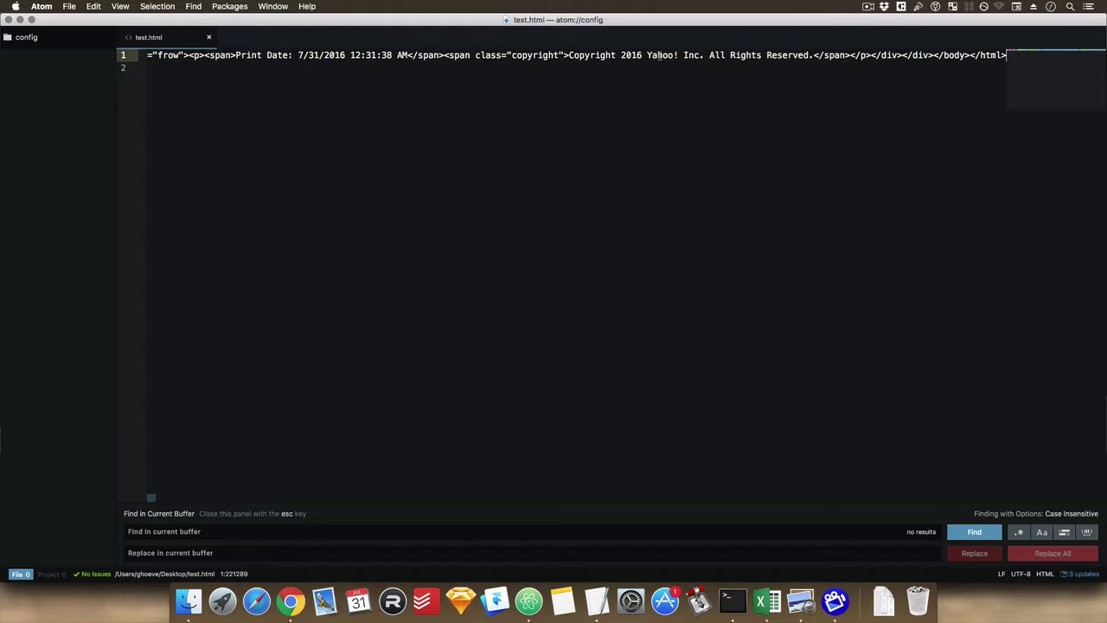
key(super+Tab)
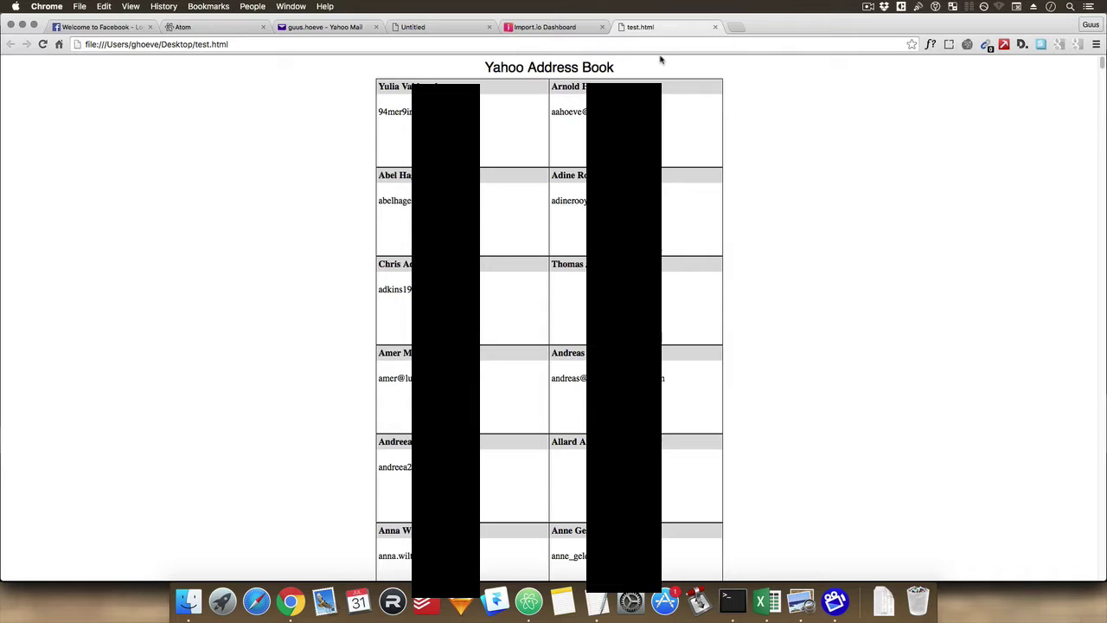
key(super+minus)
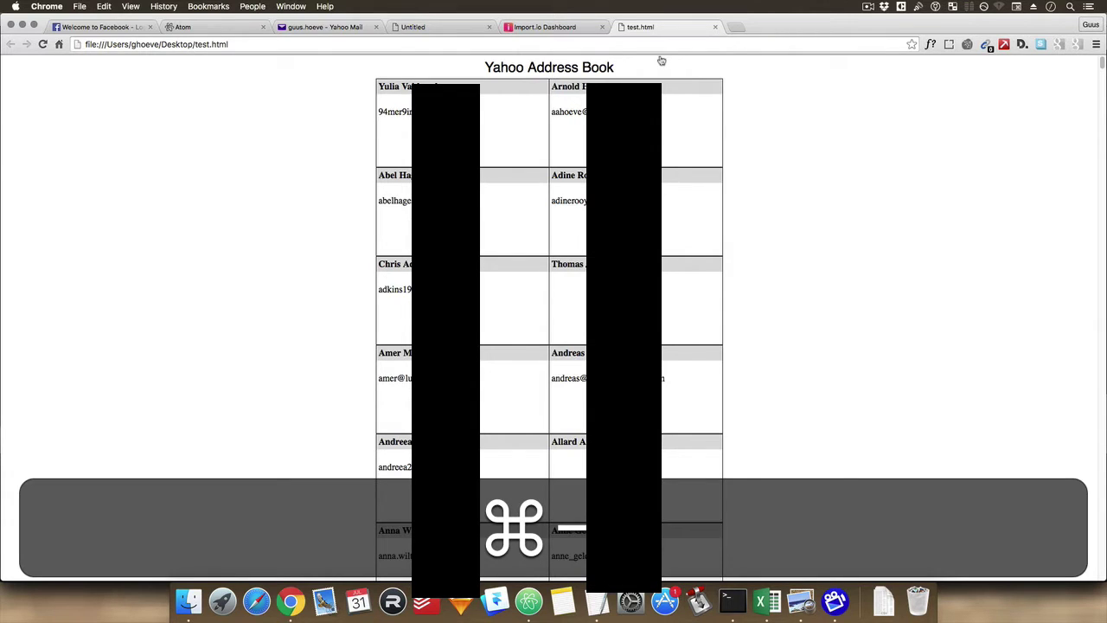
key(super+Tab)
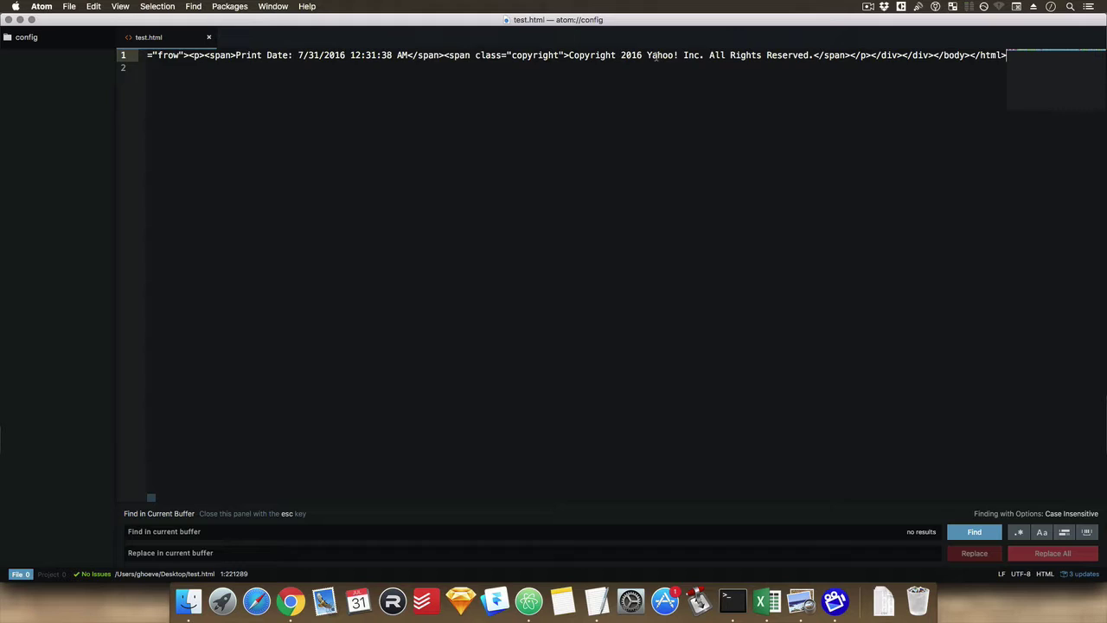
click(652, 55)
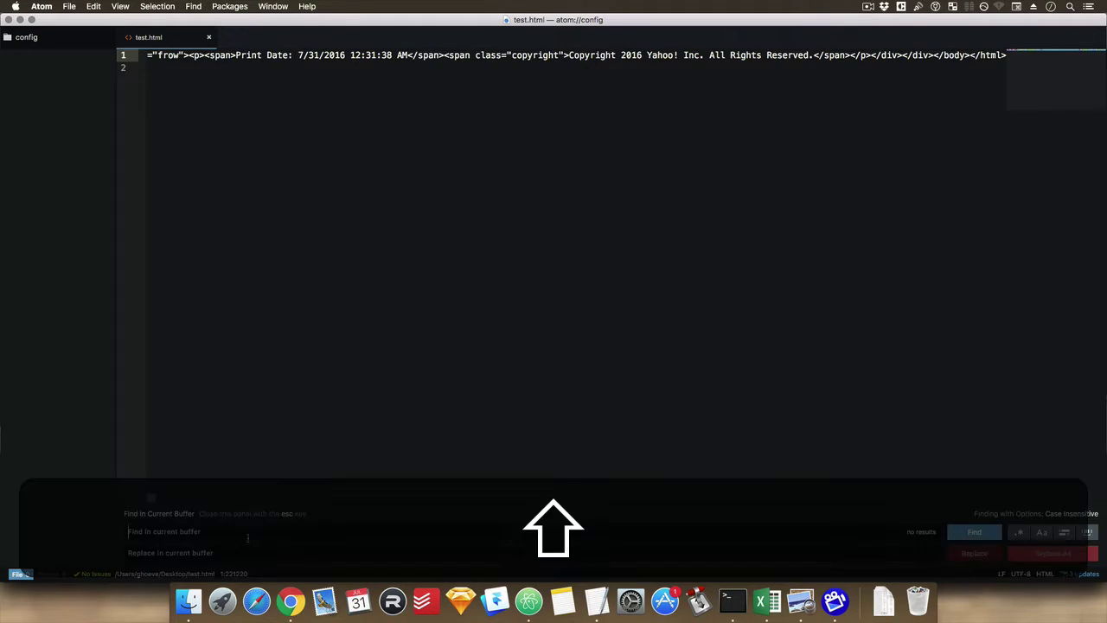
text(Yahoo)
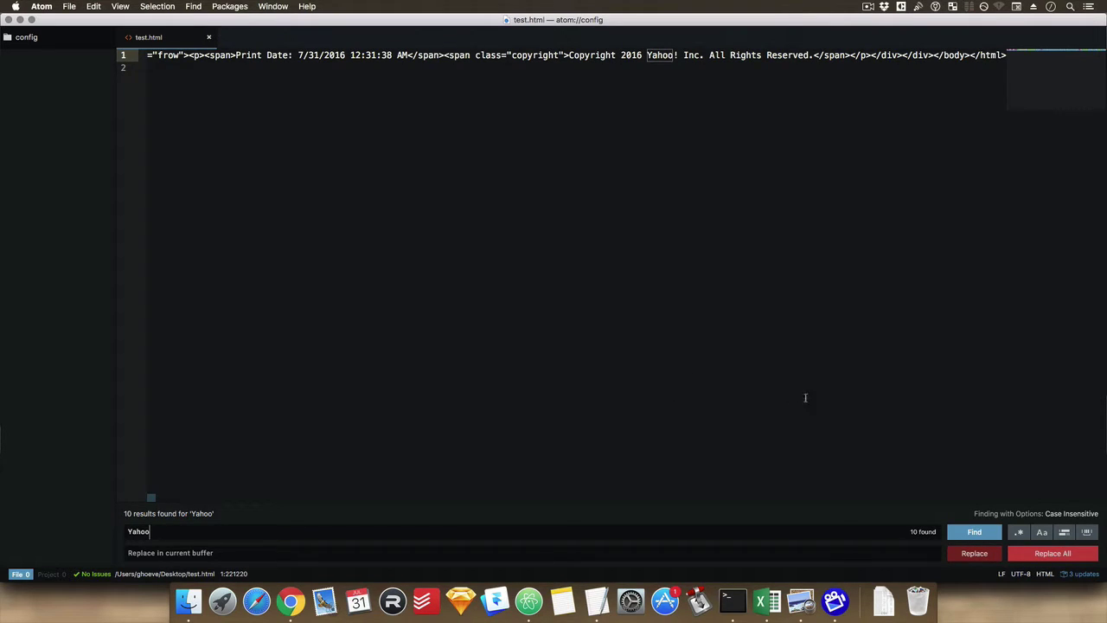
click(967, 536)
click(1041, 532)
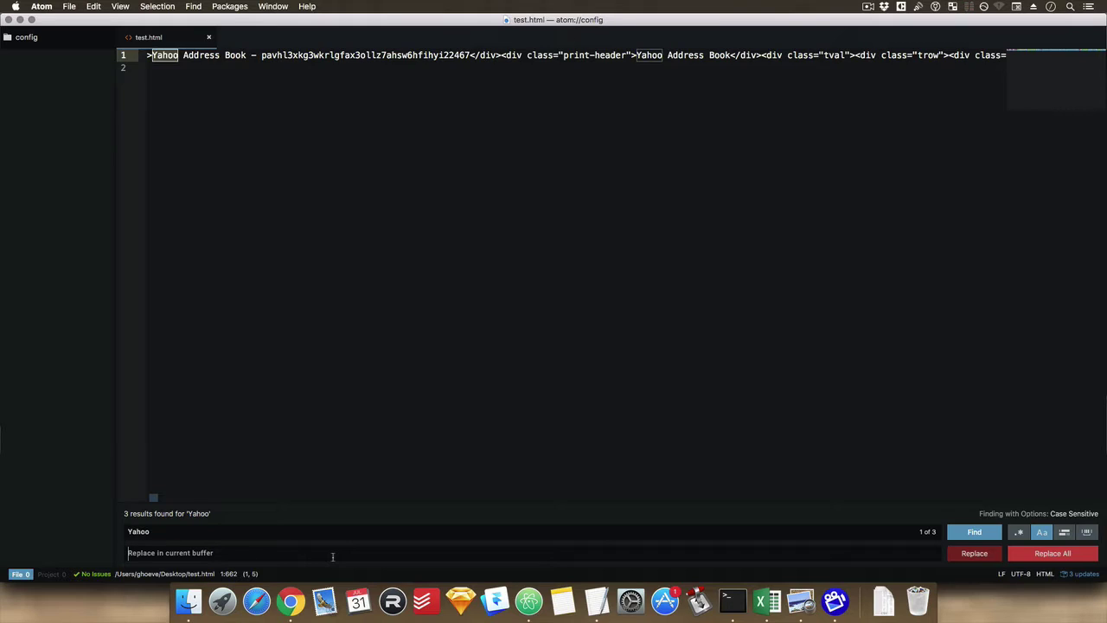
text(R)
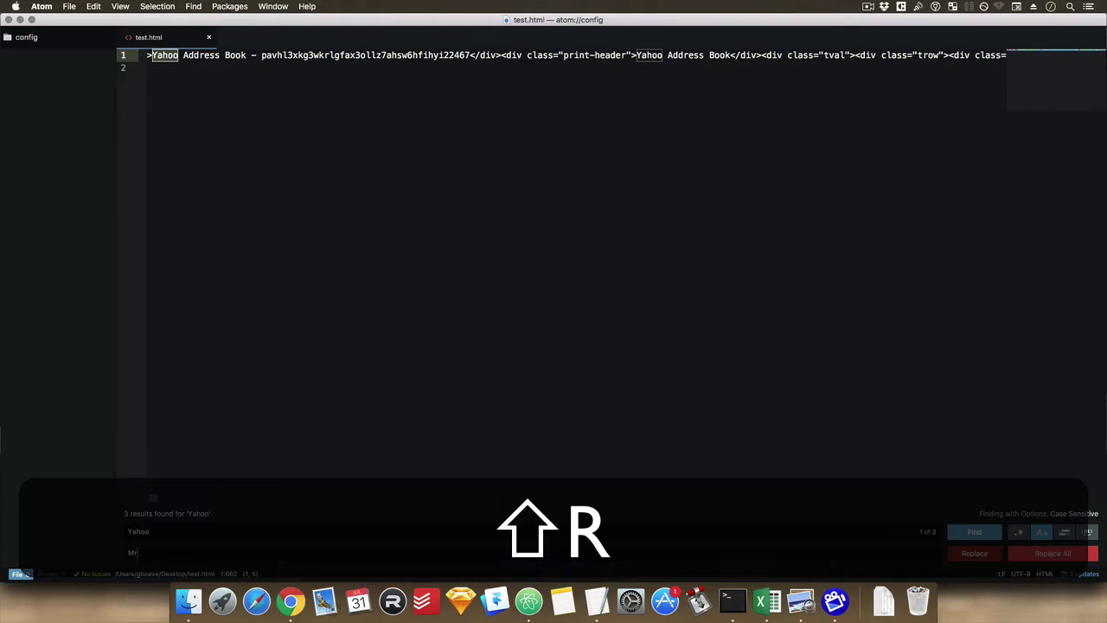
text(andom)
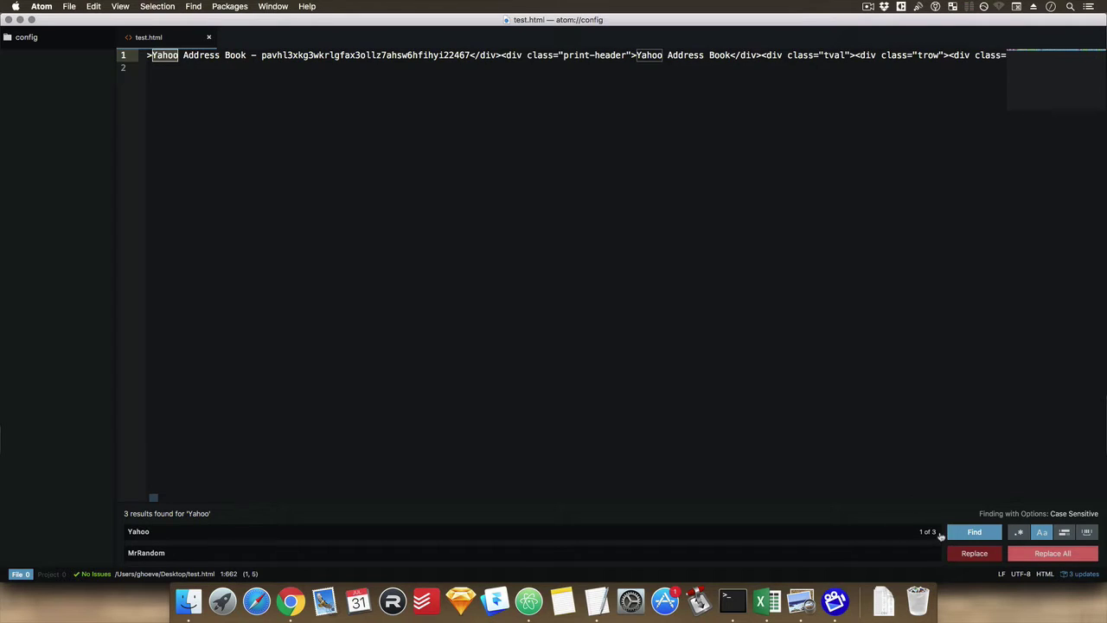
key(super+Return)
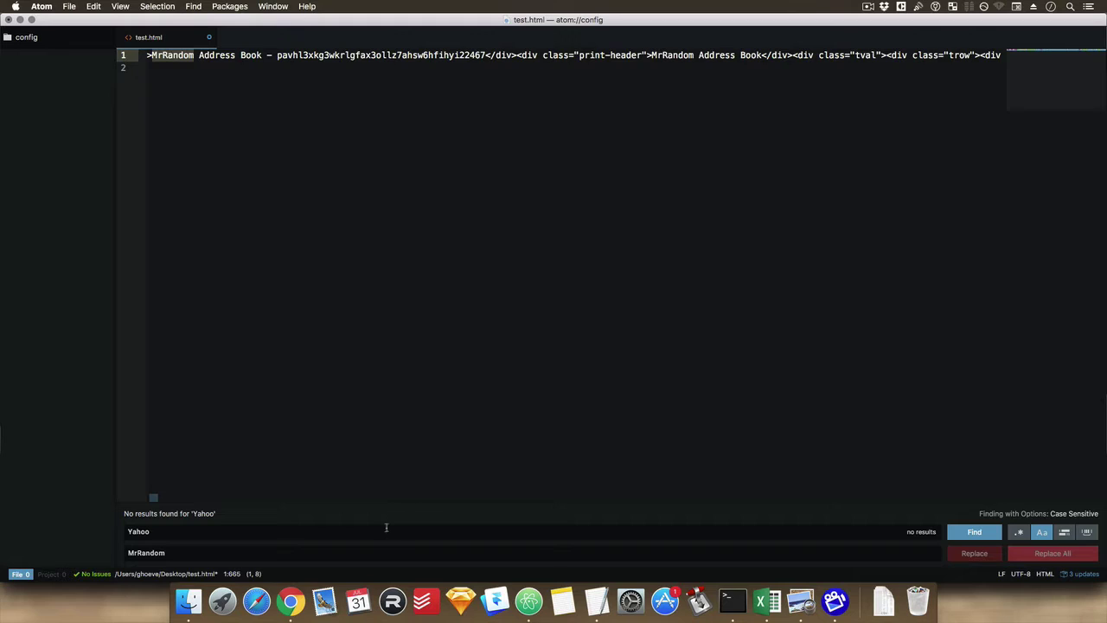
Save the edited test.html and open it from the desktop in Chrome to check the changed heading.
key(super+s)
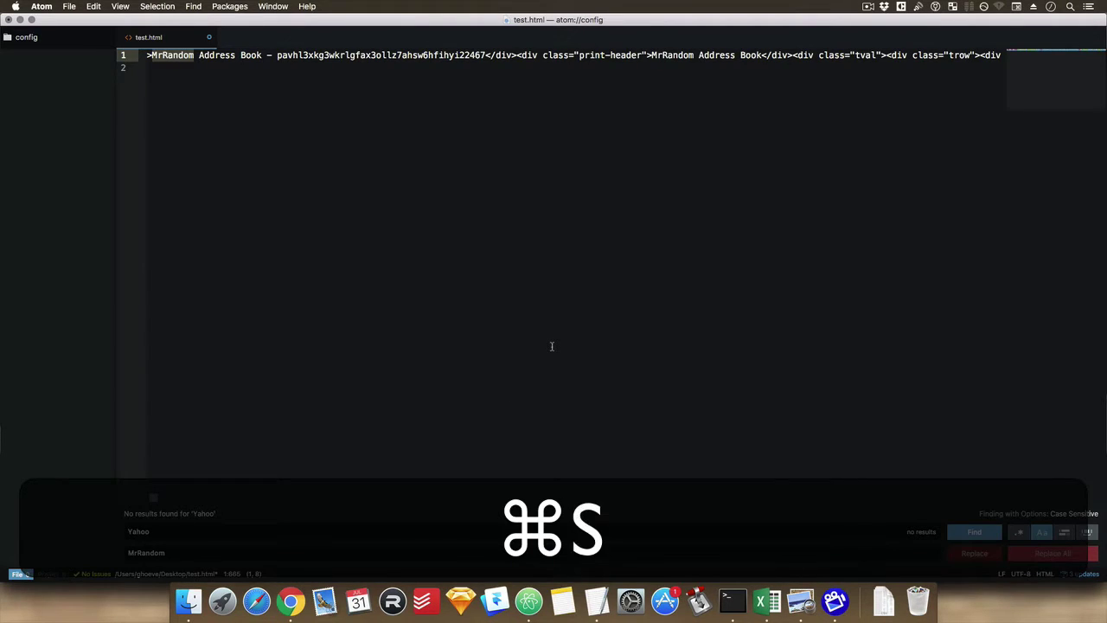
key(F11)
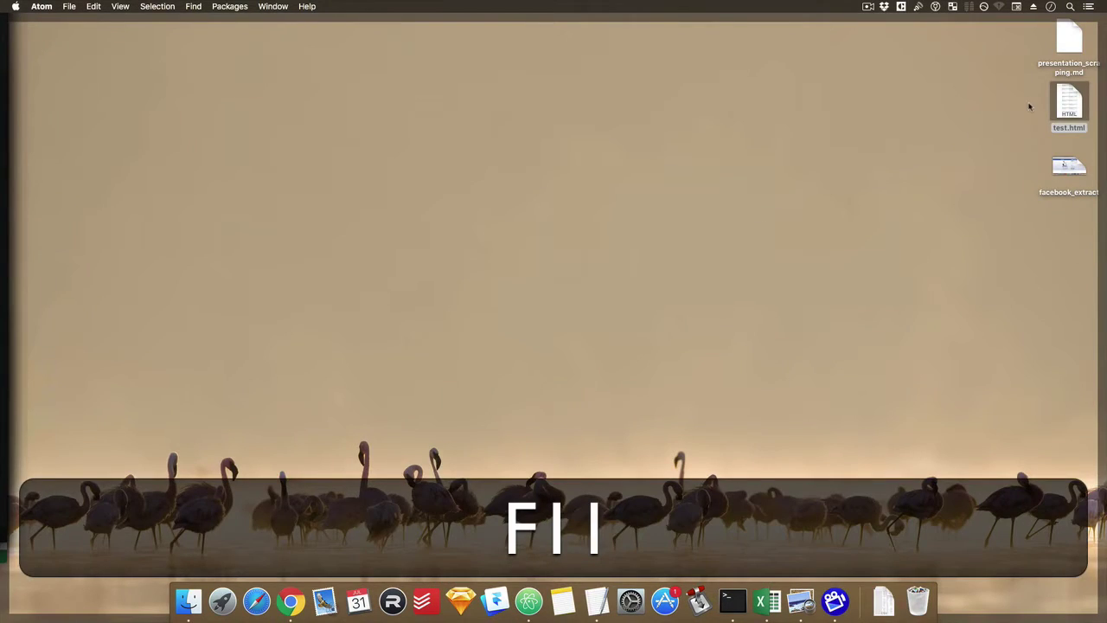
double_click(1065, 102)
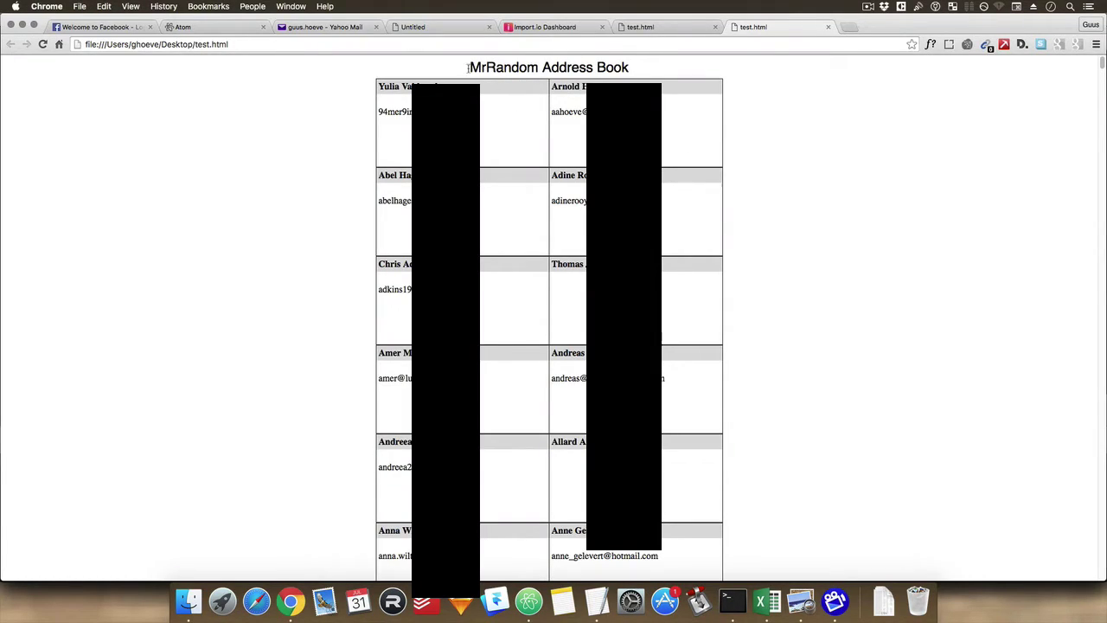
Check the MrRandom heading of the edited test.html and look through its contacts down to the copyright footer.
double_click(504, 67)
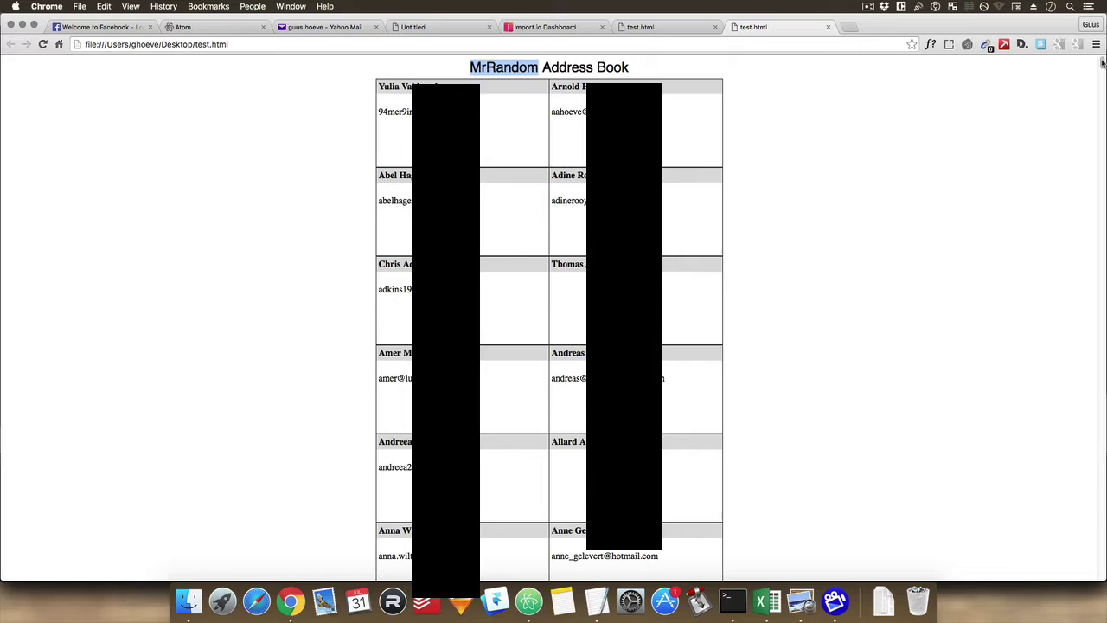
scroll(1050, 504, down, 1)
scroll(1060, 570, down, 10)
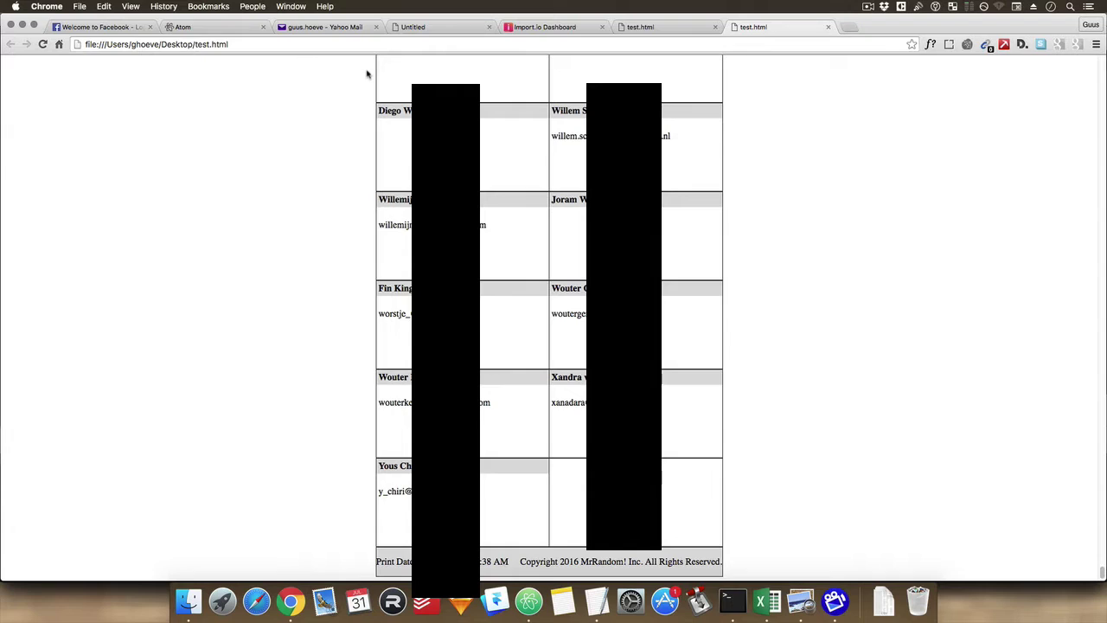
key(super+minus)
Switch to Finder and copy the public Dropbox link of test.html in the Test folder.
key(super+Tab)
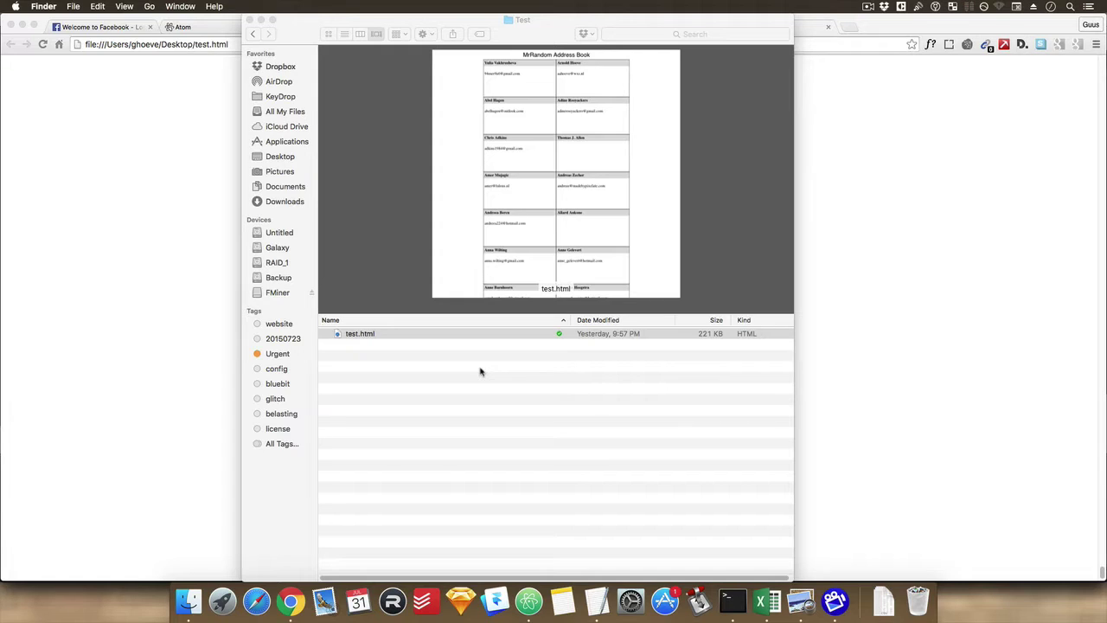
click(373, 334)
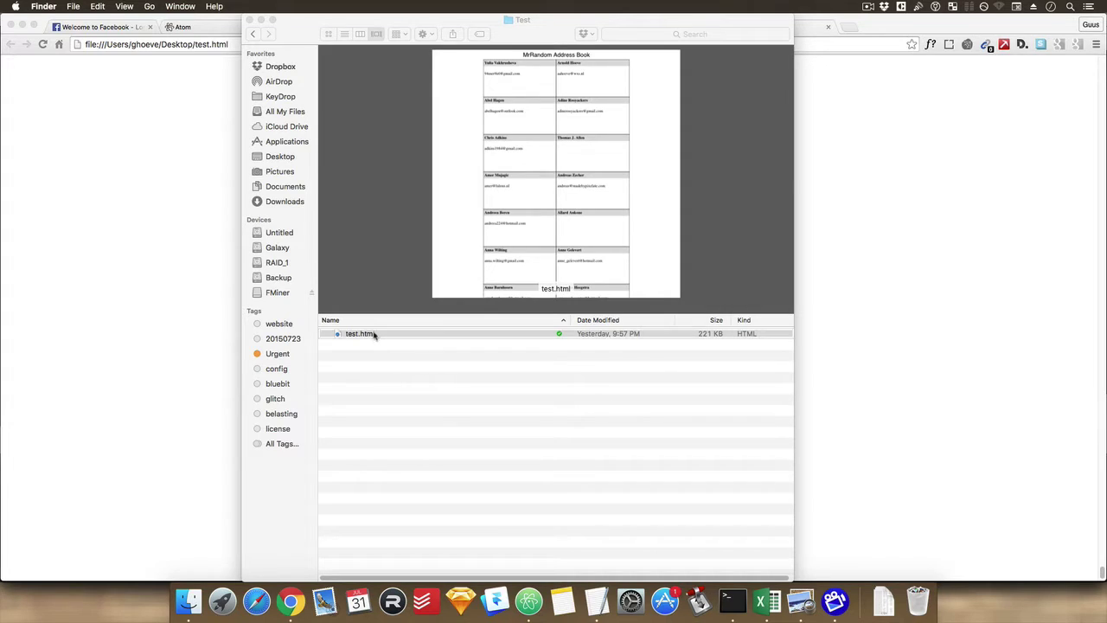
right_click(415, 334)
click(367, 341)
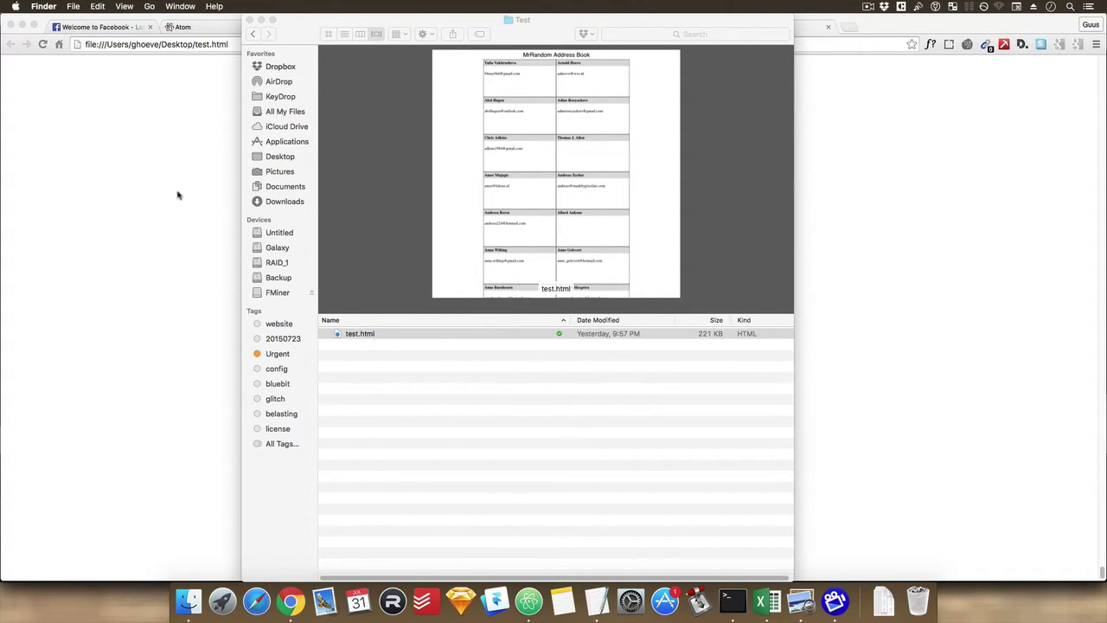
Return to the import.io dashboard in Chrome and create a new extractor from the copied Dropbox link to test.html.
click(154, 154)
click(563, 28)
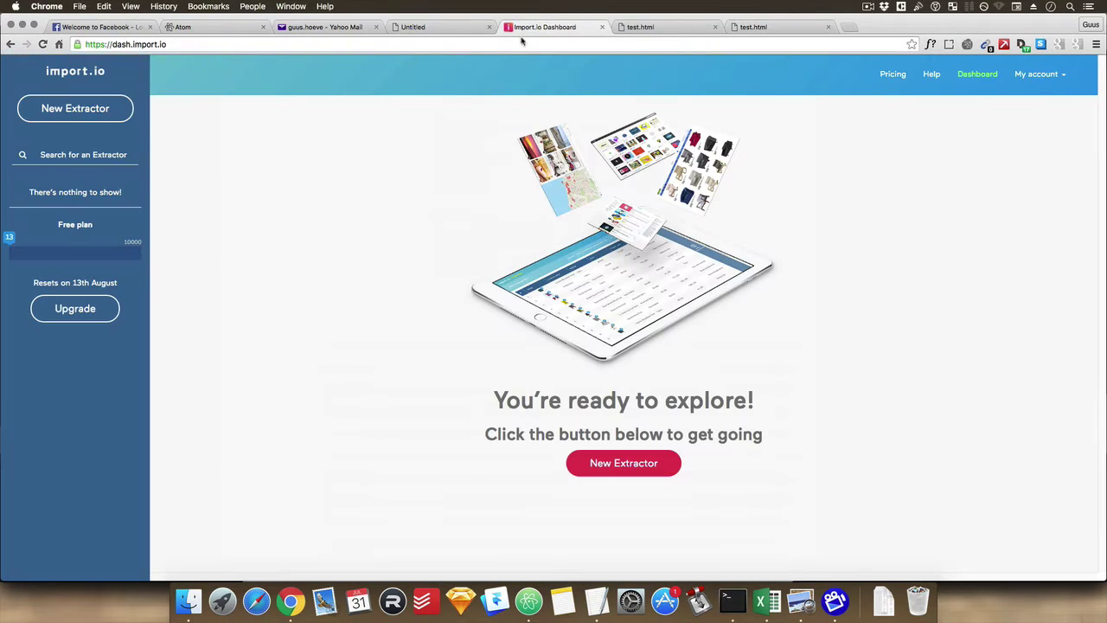
click(132, 108)
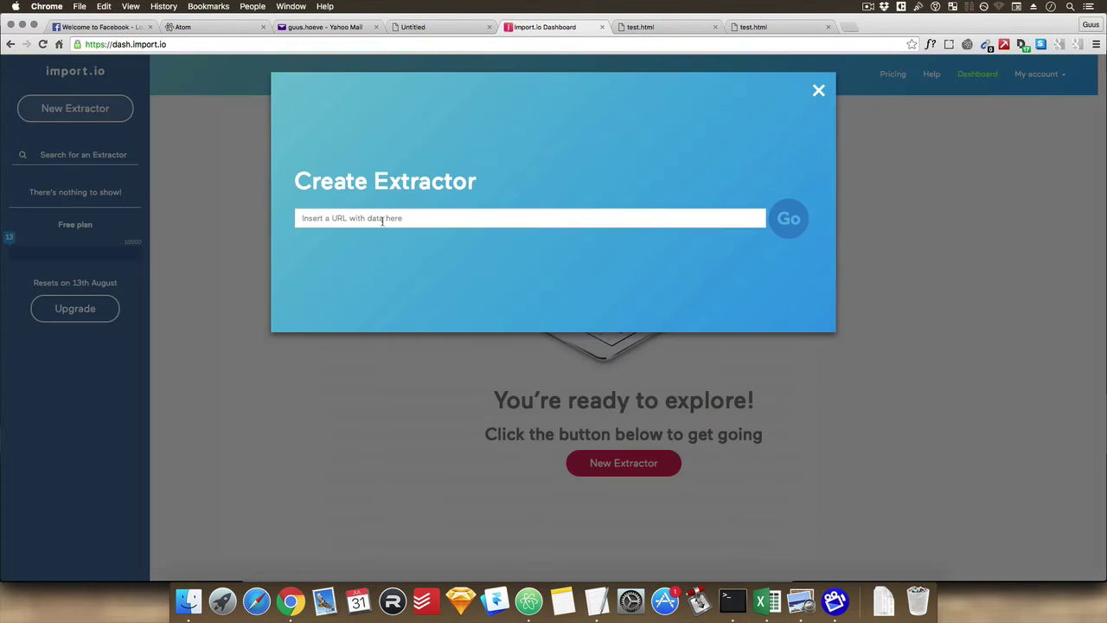
right_click(384, 219)
click(404, 277)
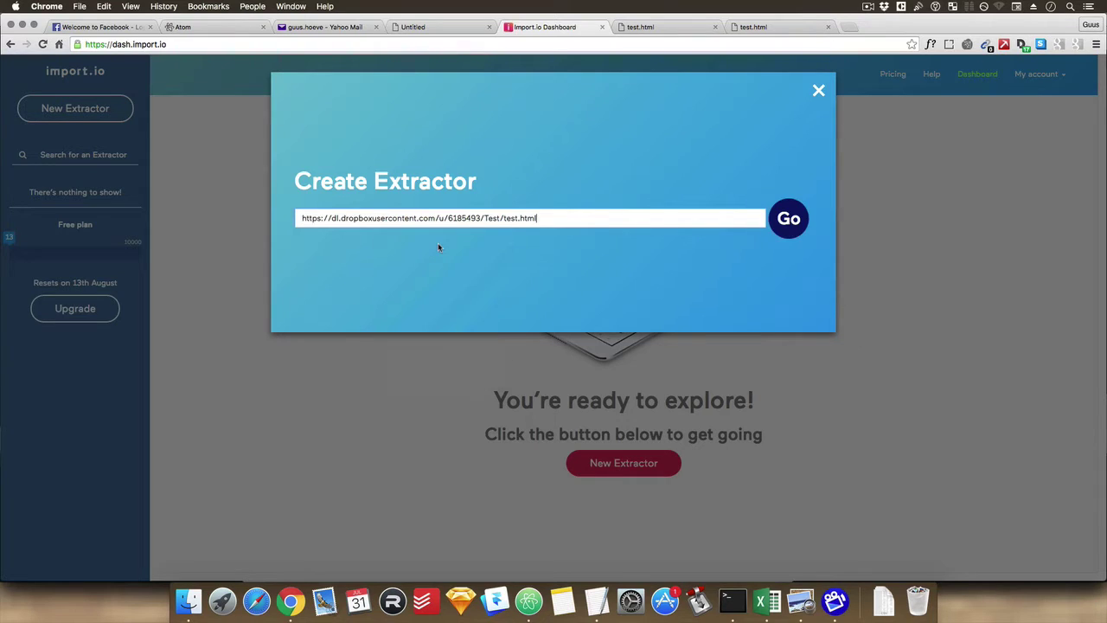
key(Return)
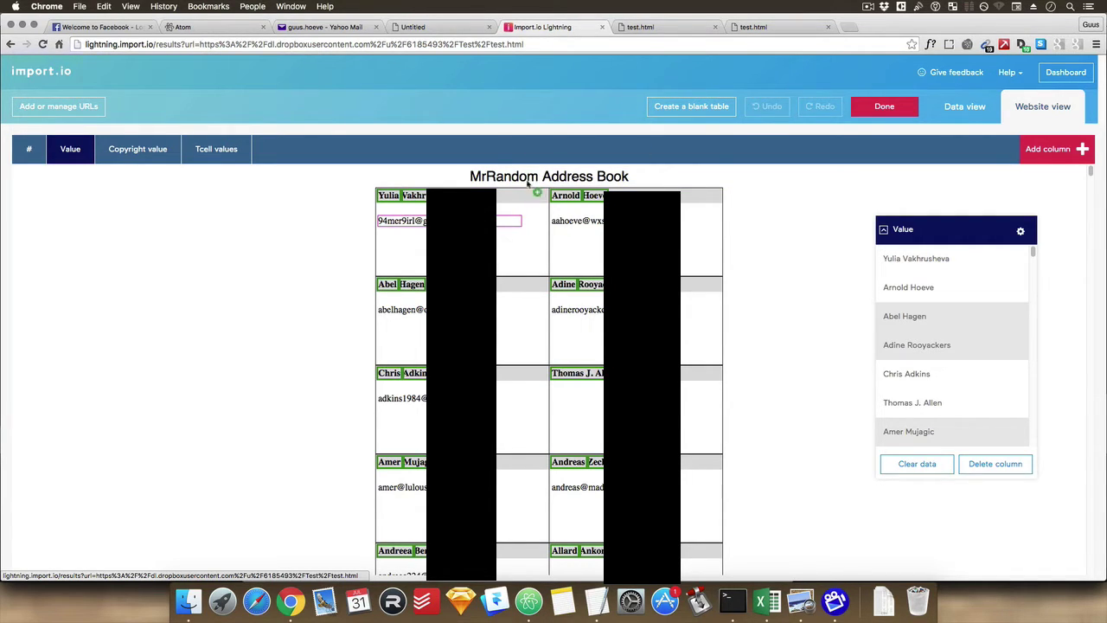
Start a blank extraction table, rename its column to "Name" and fill it with the contact names from the address book's first column.
click(683, 110)
click(546, 156)
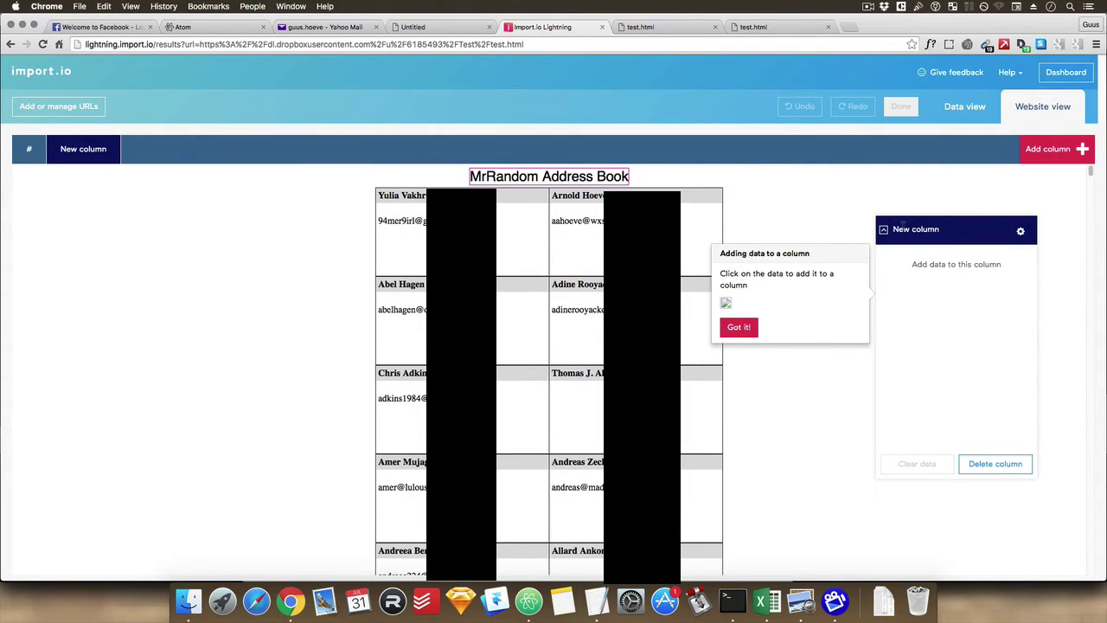
click(922, 228)
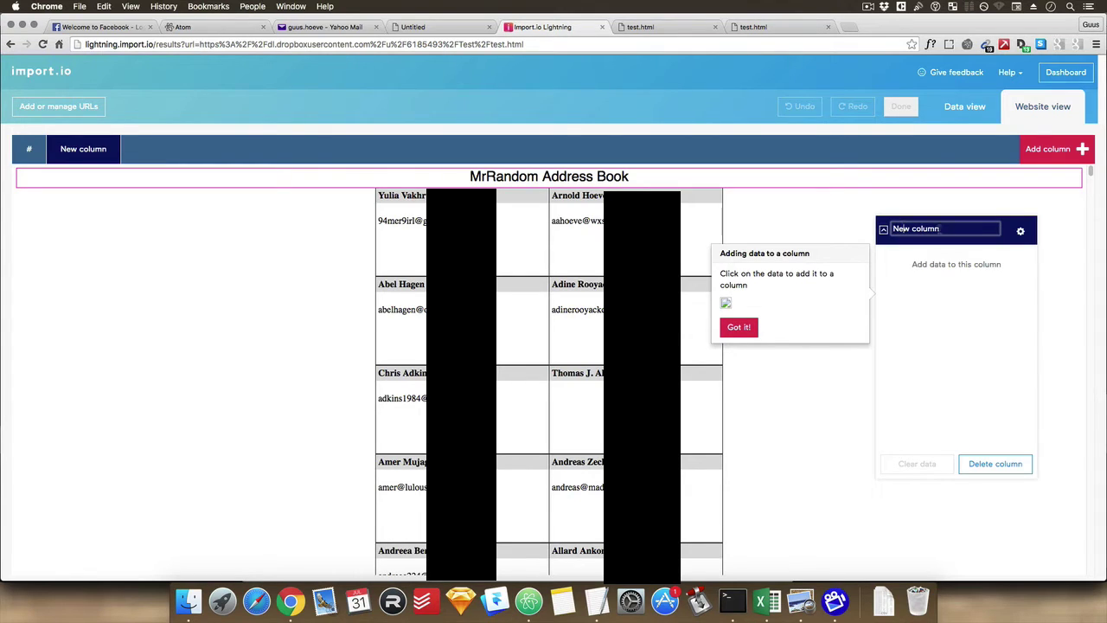
drag(946, 229, 890, 230)
text(Name)
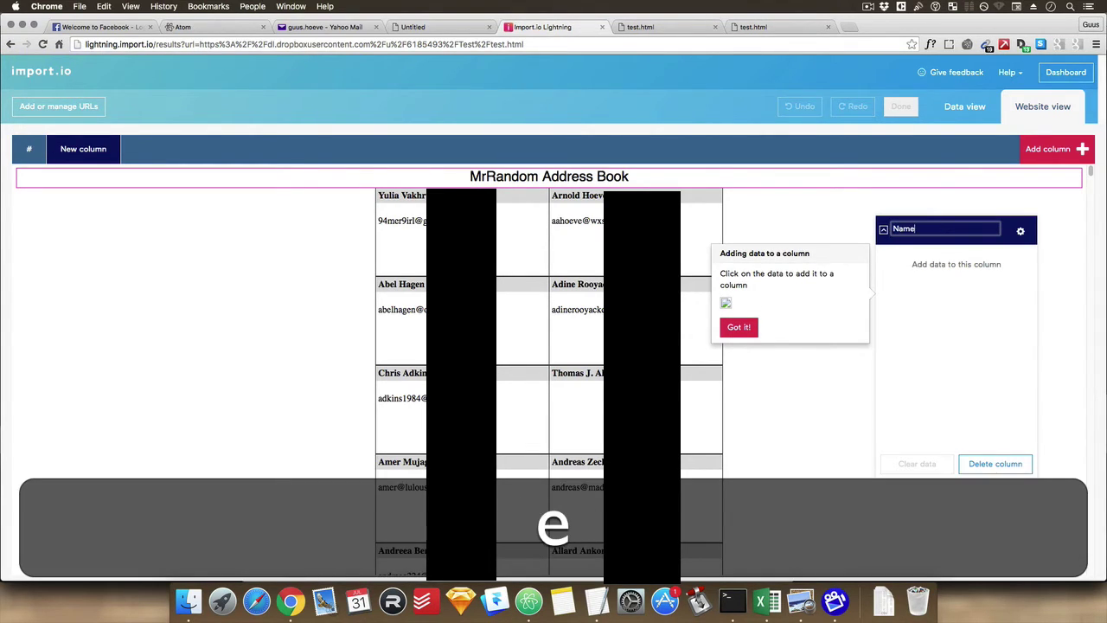
key(Return)
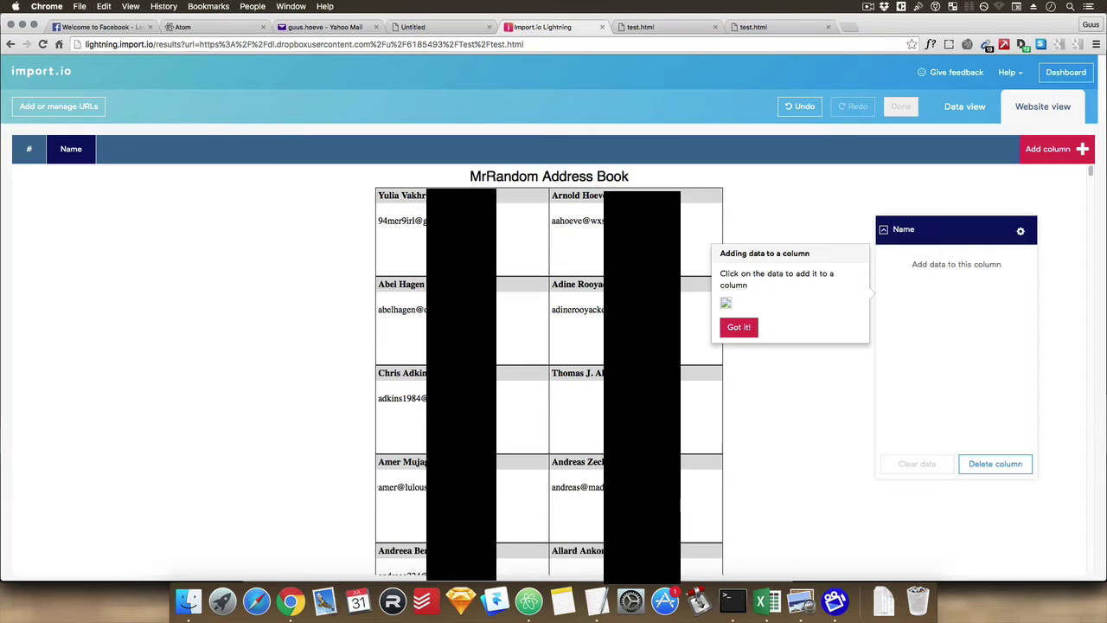
click(419, 288)
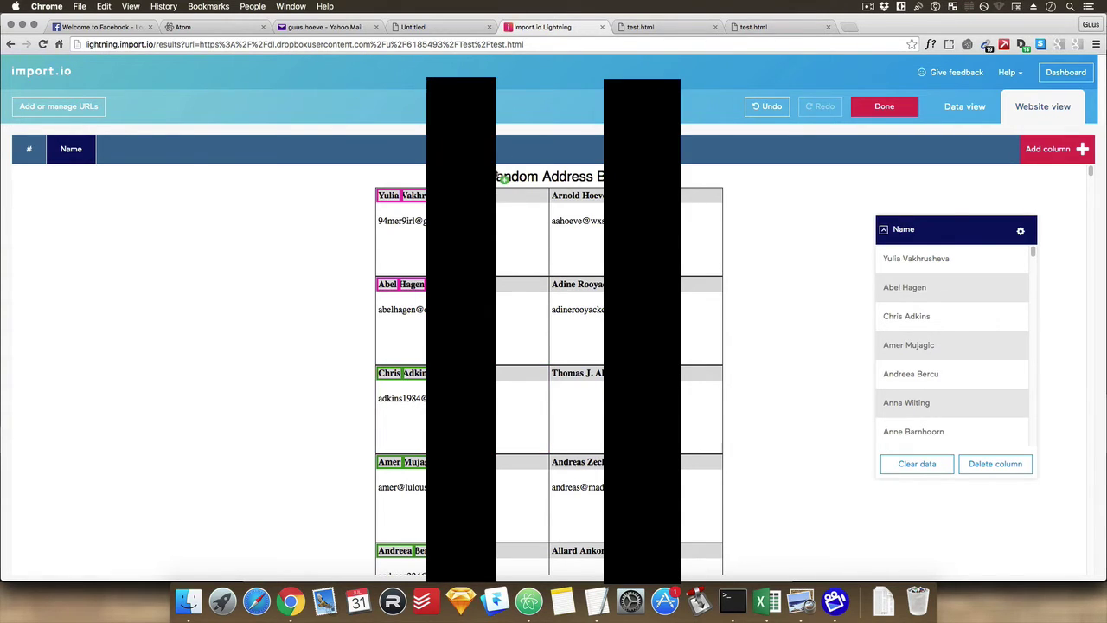
Inspect the markup of the local test.html in the developer tools, expanding the tval container, its first trow and that row's first tcell.
click(657, 27)
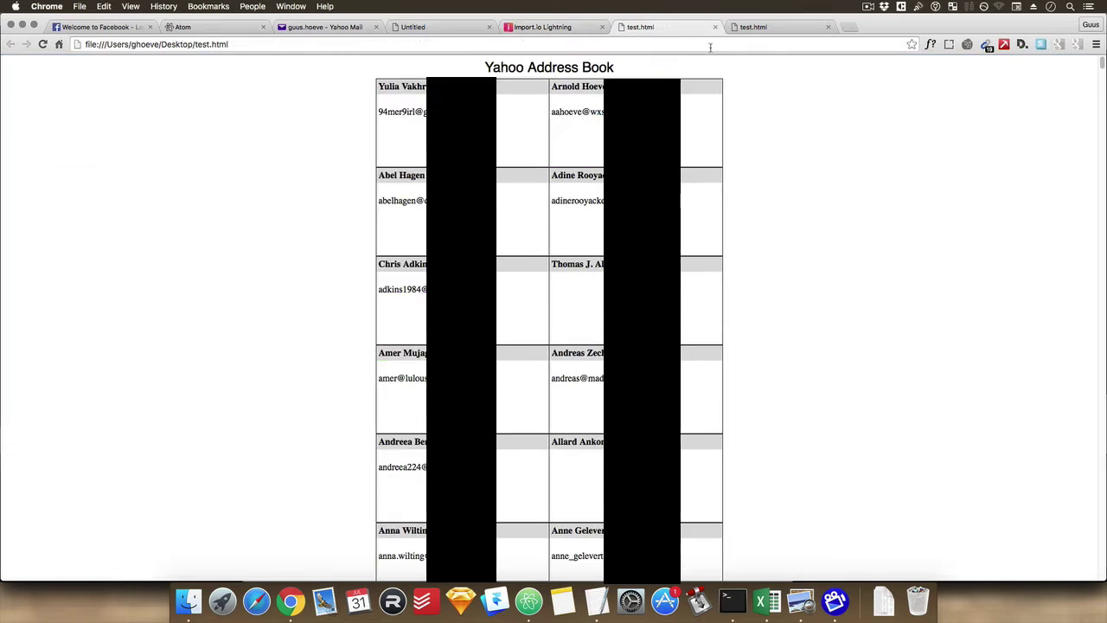
key(super+alt+i)
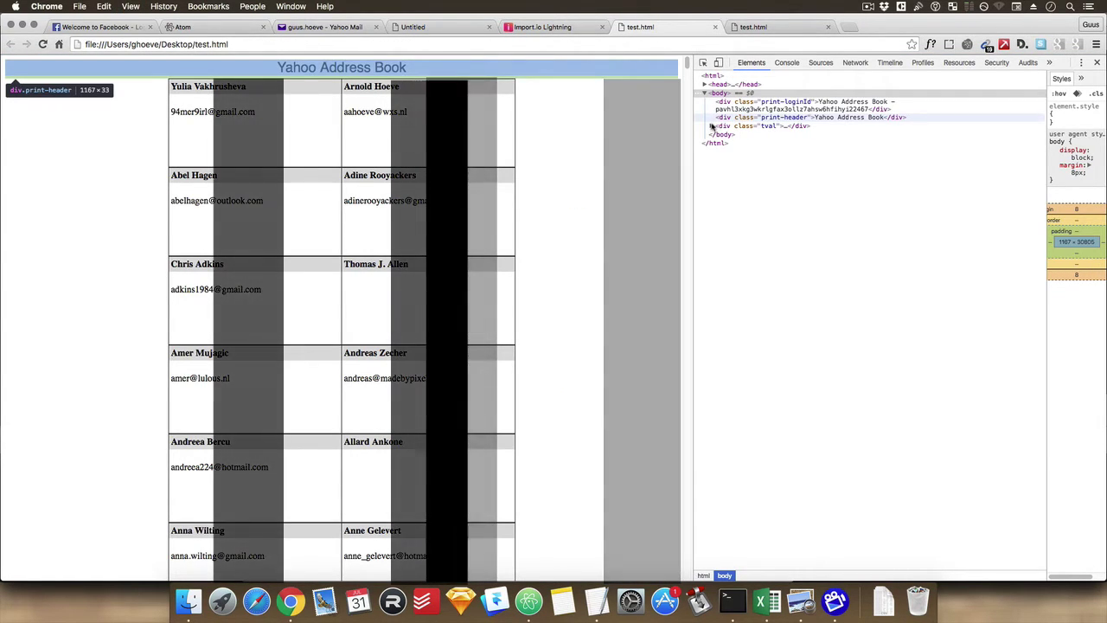
click(711, 127)
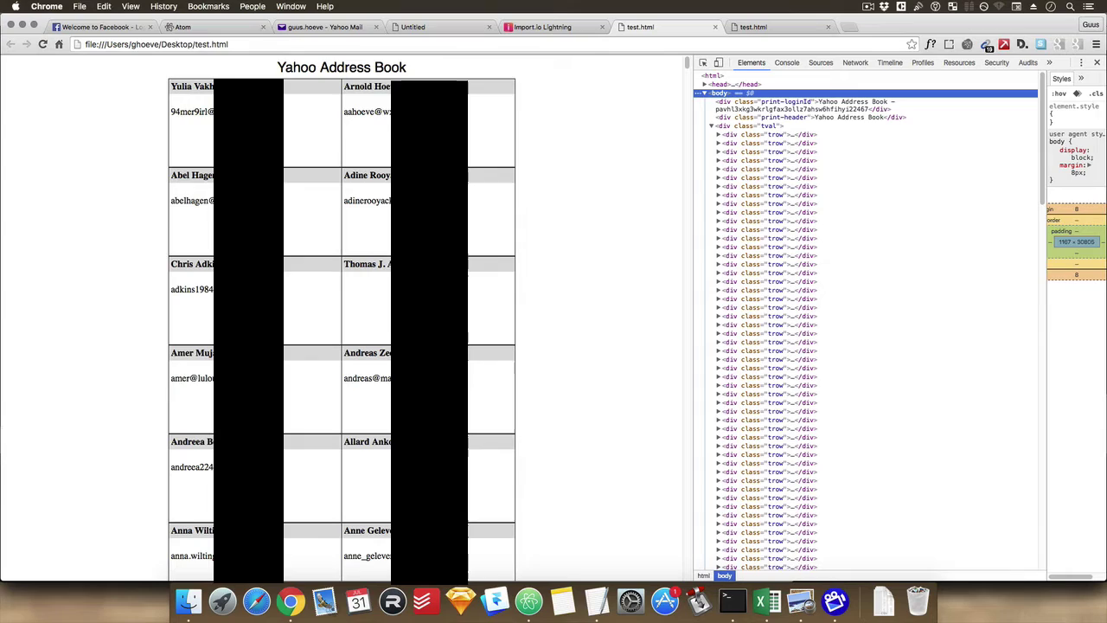
click(719, 136)
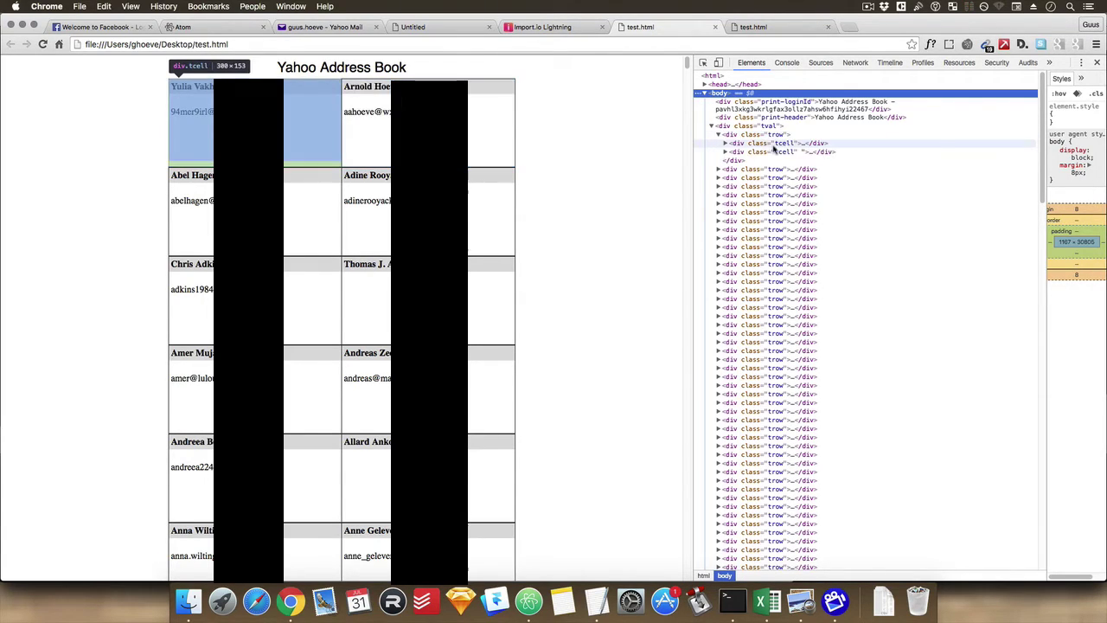
click(726, 142)
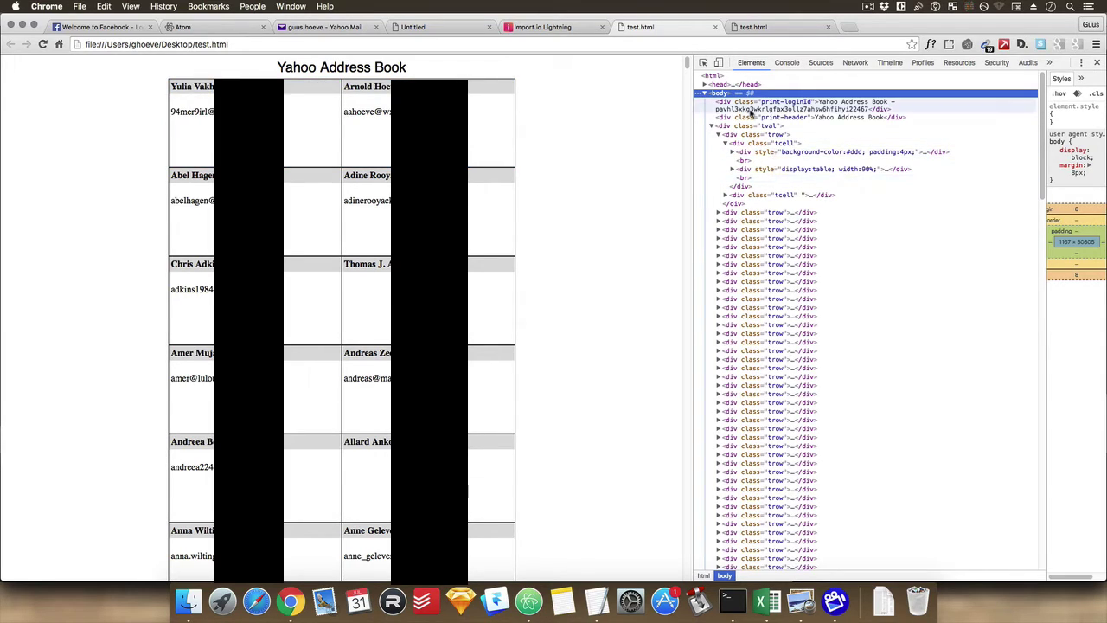
Back in the import.io extractor, add a column named "Email" and fill it with the email addresses from the address book's first column.
click(531, 27)
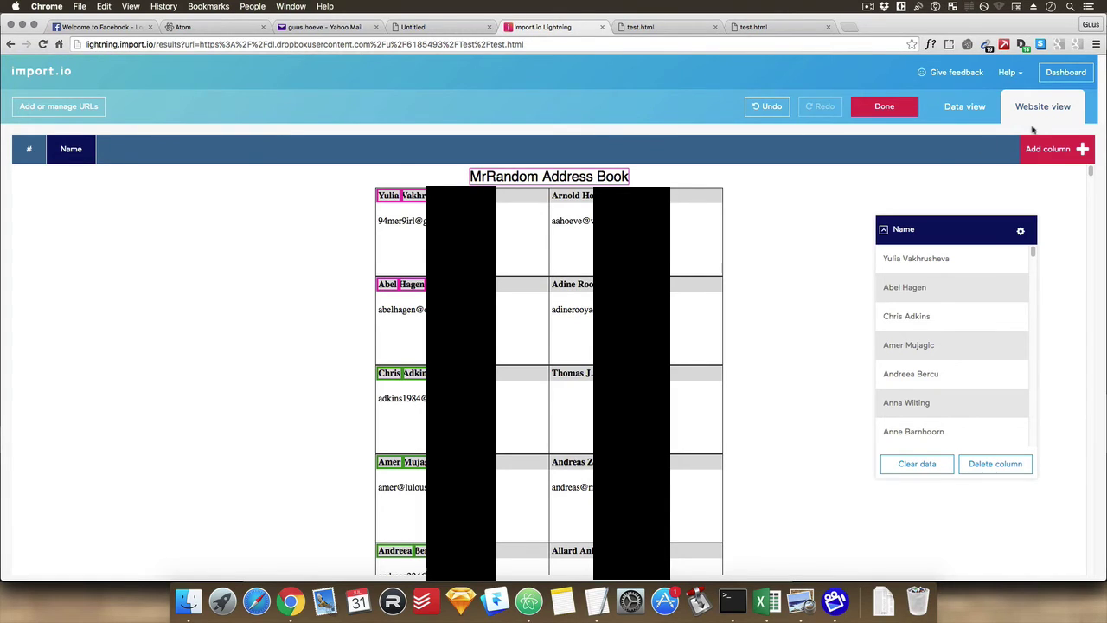
click(1042, 150)
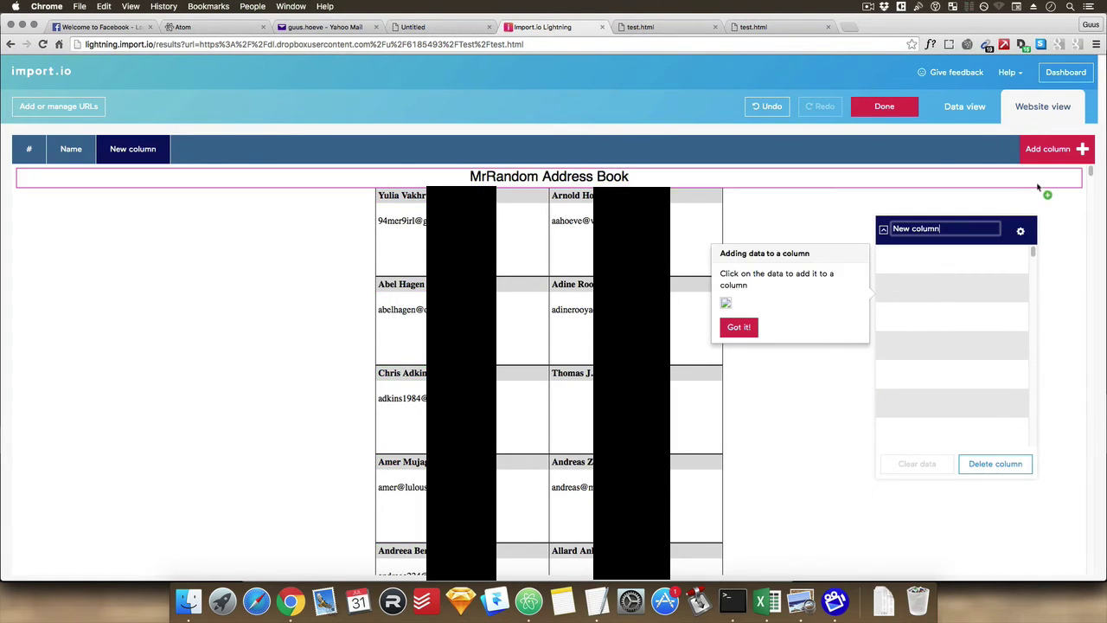
text(Email)
key(BackSpace)
key(BackSpace)
key(BackSpace)
key(BackSpace)
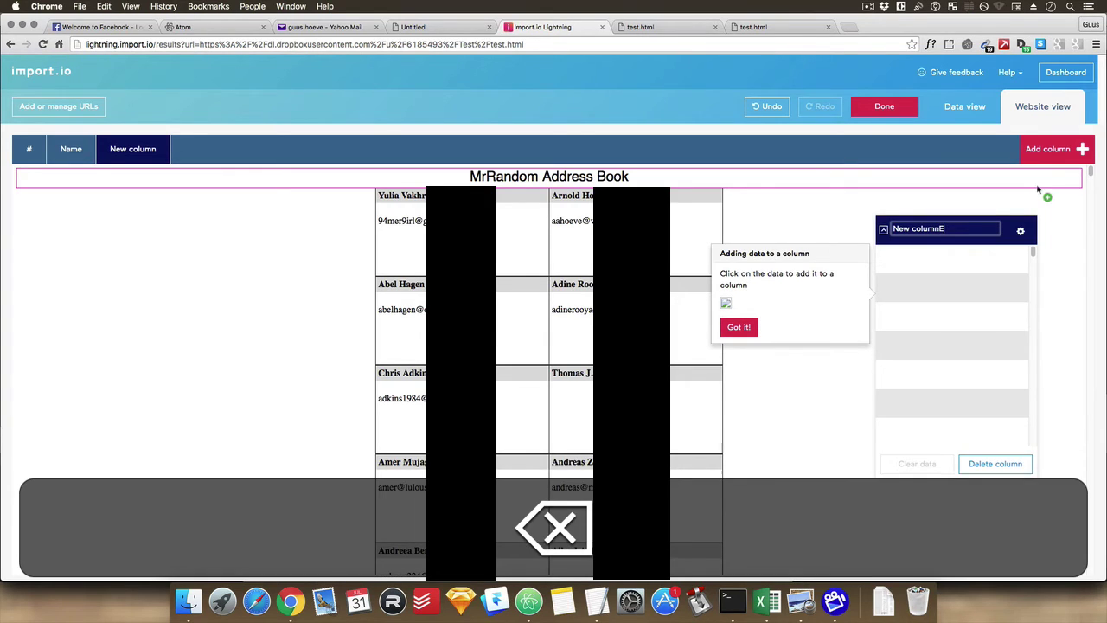
key(shift+super+Left)
text(Email)
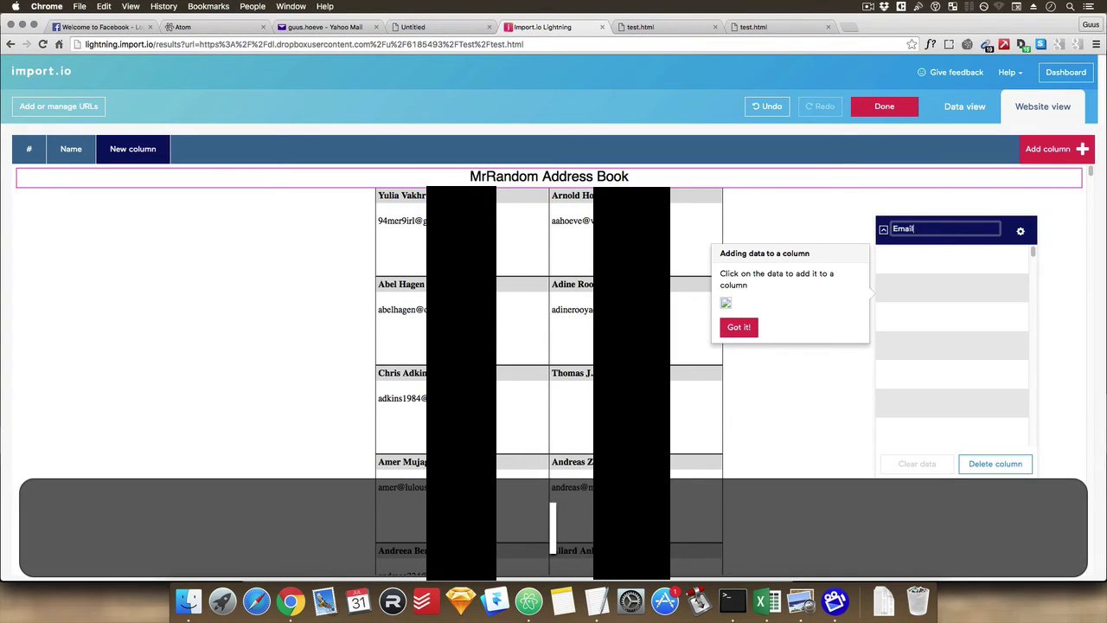
key(Return)
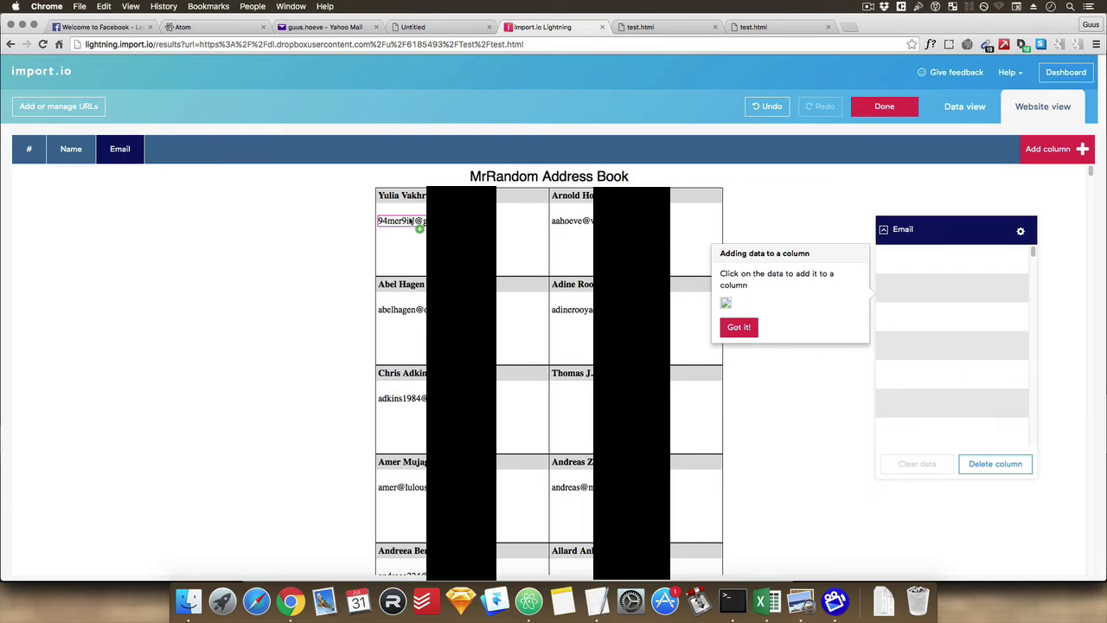
click(411, 221)
click(402, 309)
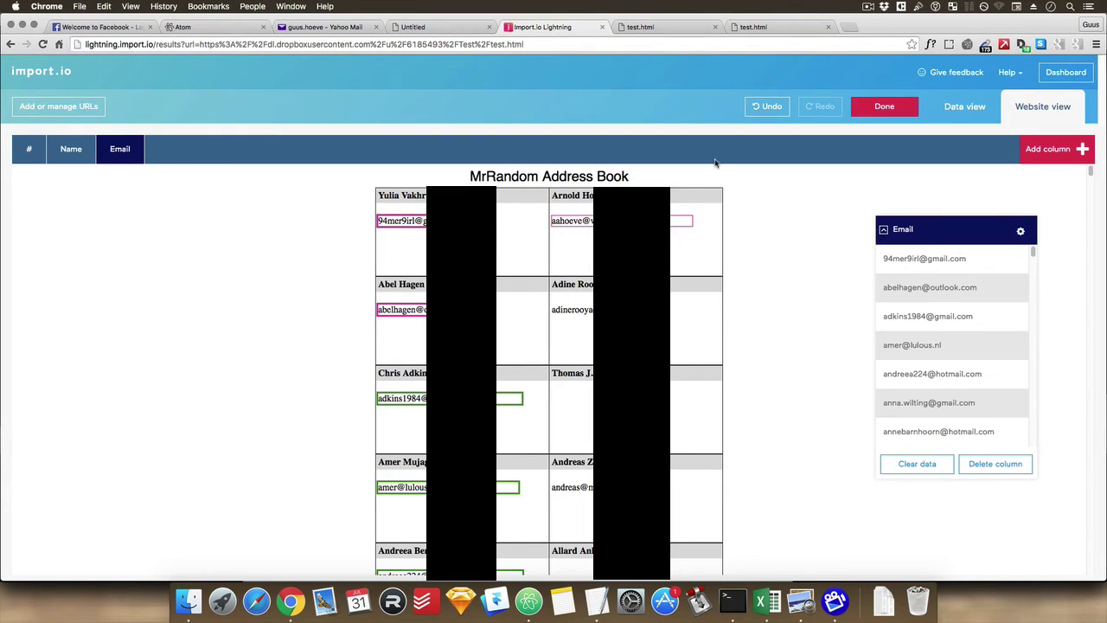
Add another column named "Name" and fill it with the contact names from the address book's second column.
click(1060, 151)
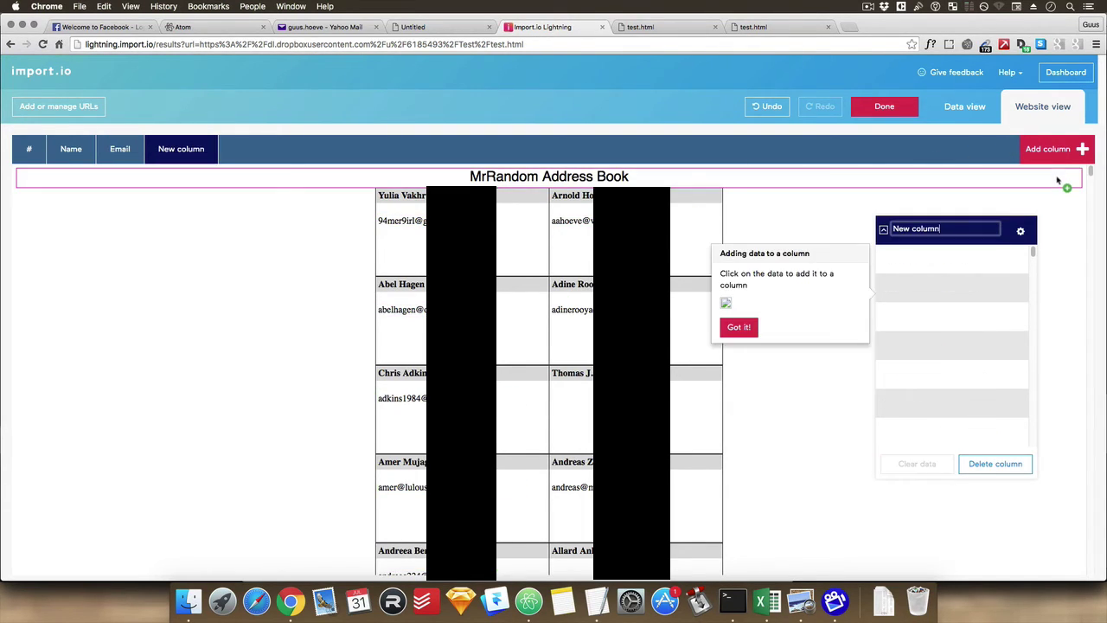
key(super+shift+Left)
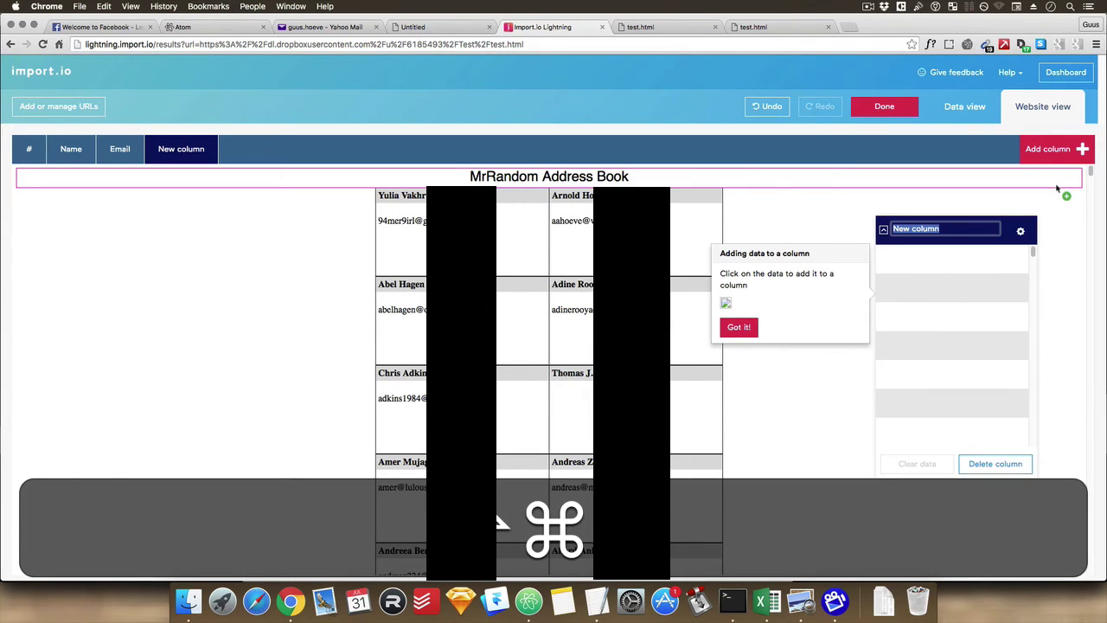
text(Name)
key(Return)
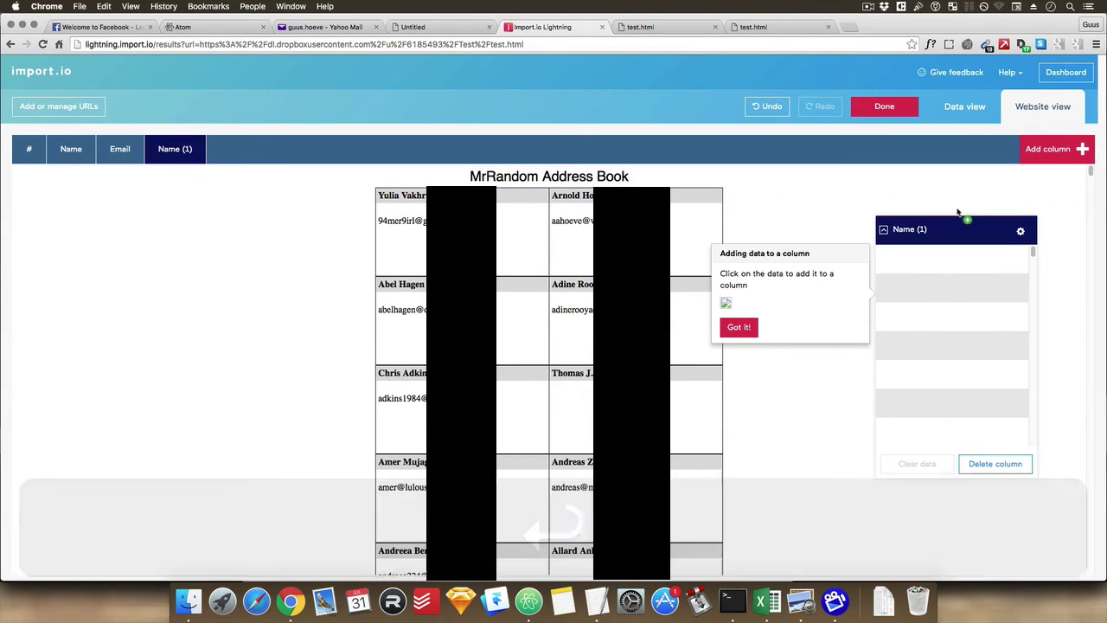
click(586, 230)
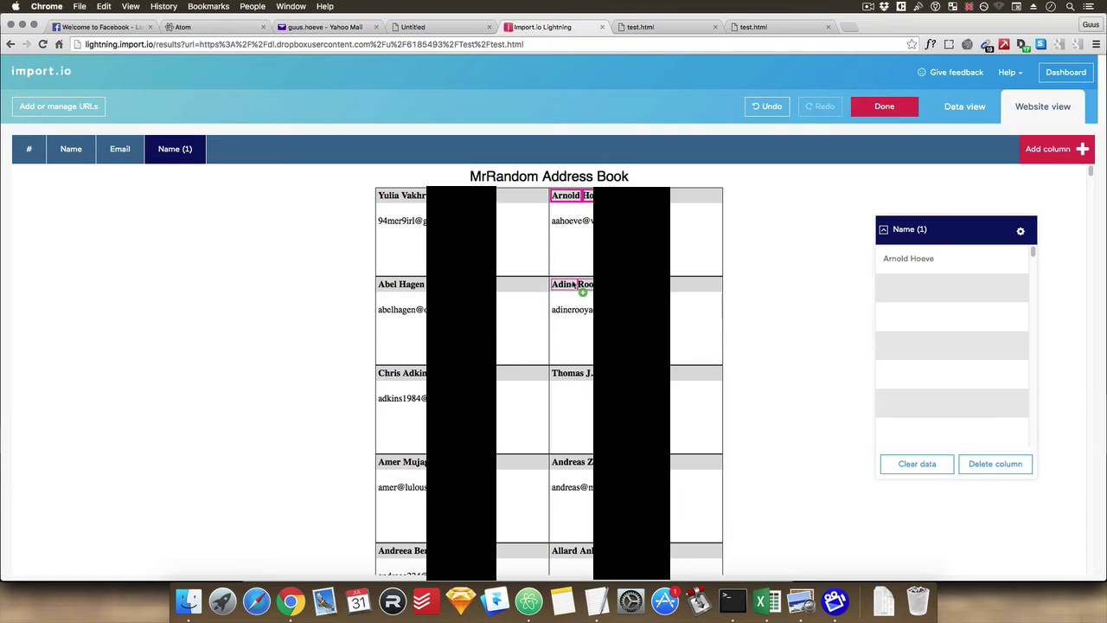
click(573, 285)
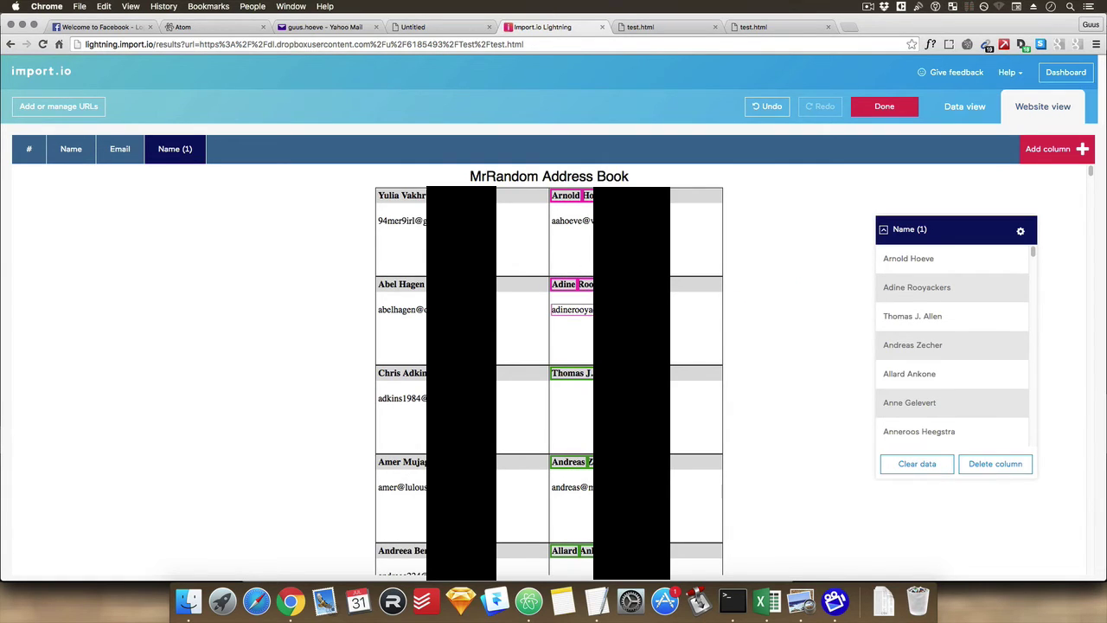
Add another column named "Email" holding the email addresses from the address book's second column, and finish editing the extractor.
click(1038, 153)
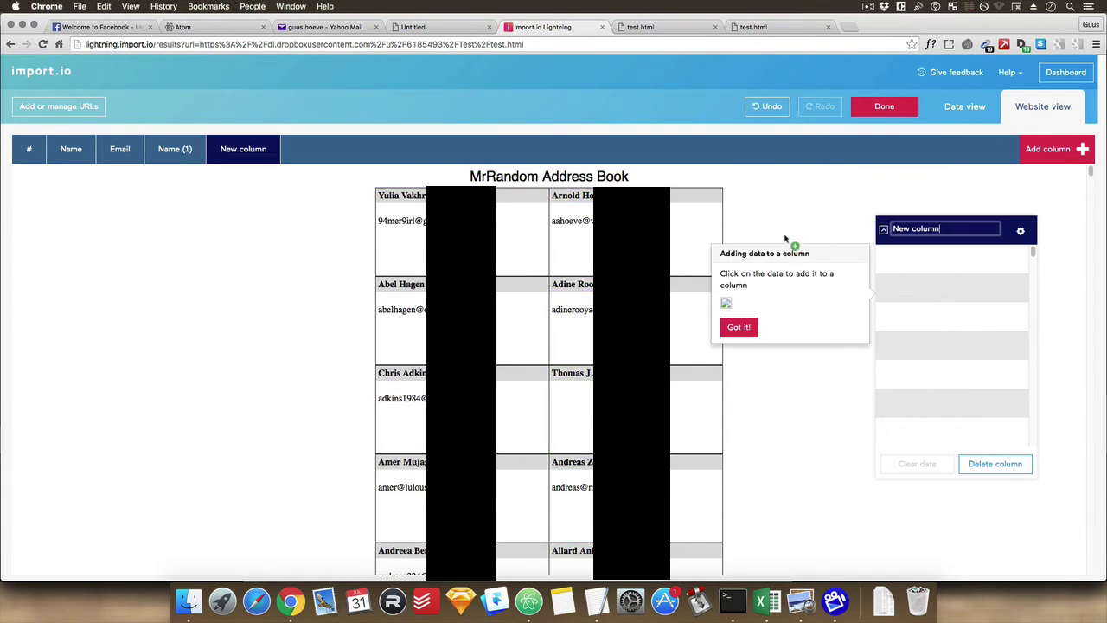
key(super+a)
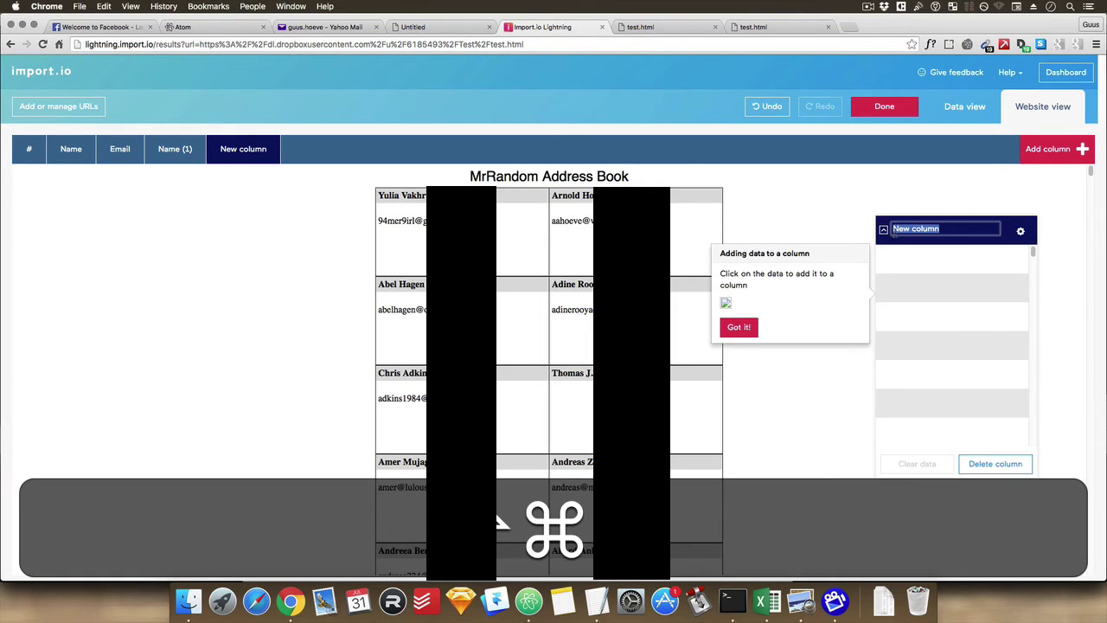
text(Email)
key(Return)
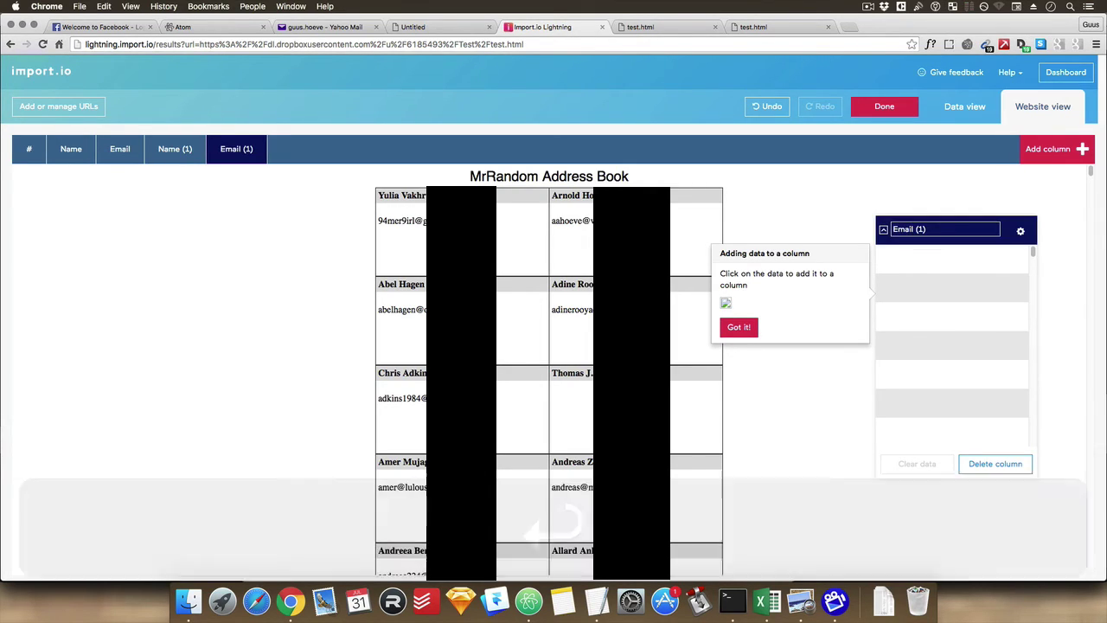
click(572, 223)
click(585, 308)
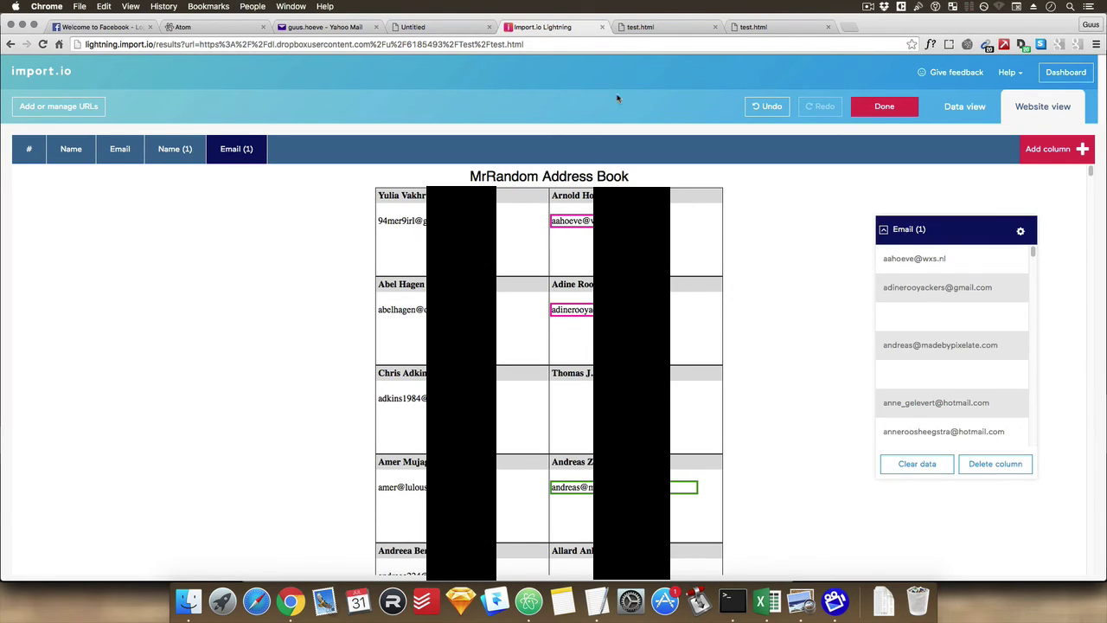
click(865, 104)
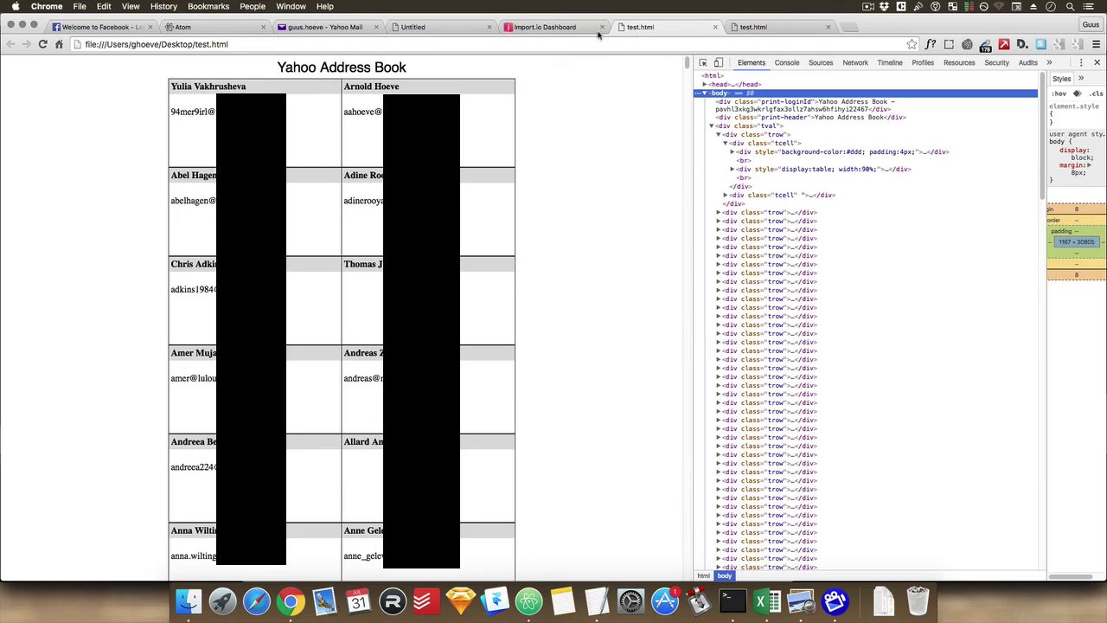
Return to the import.io dashboard, switch to Excel and move the sample name and email block starting at A10 to C2.
click(536, 29)
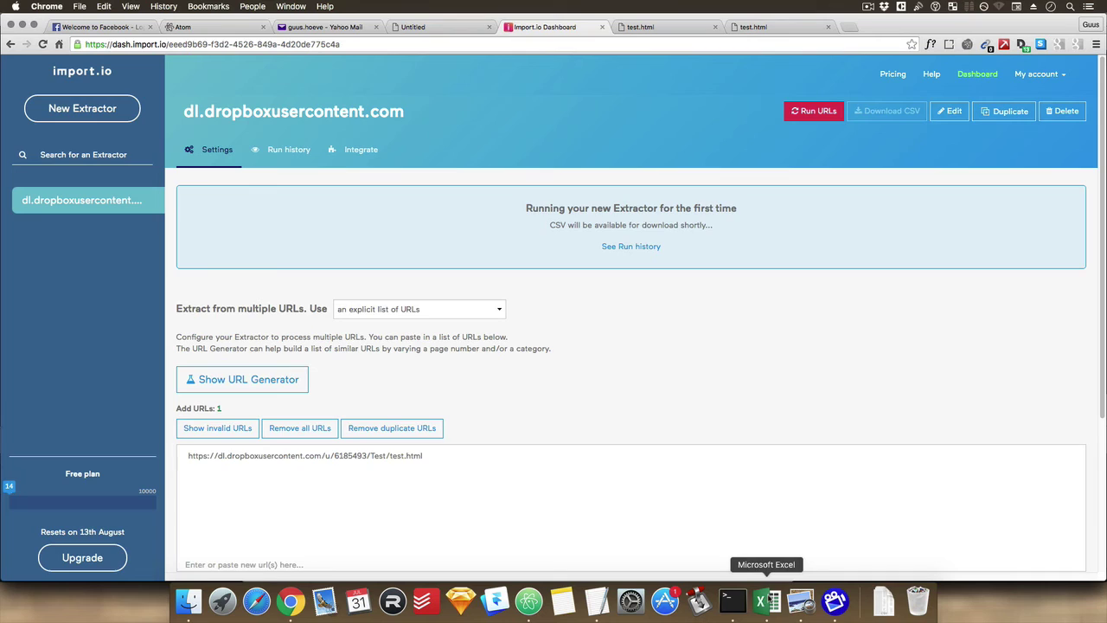
click(768, 599)
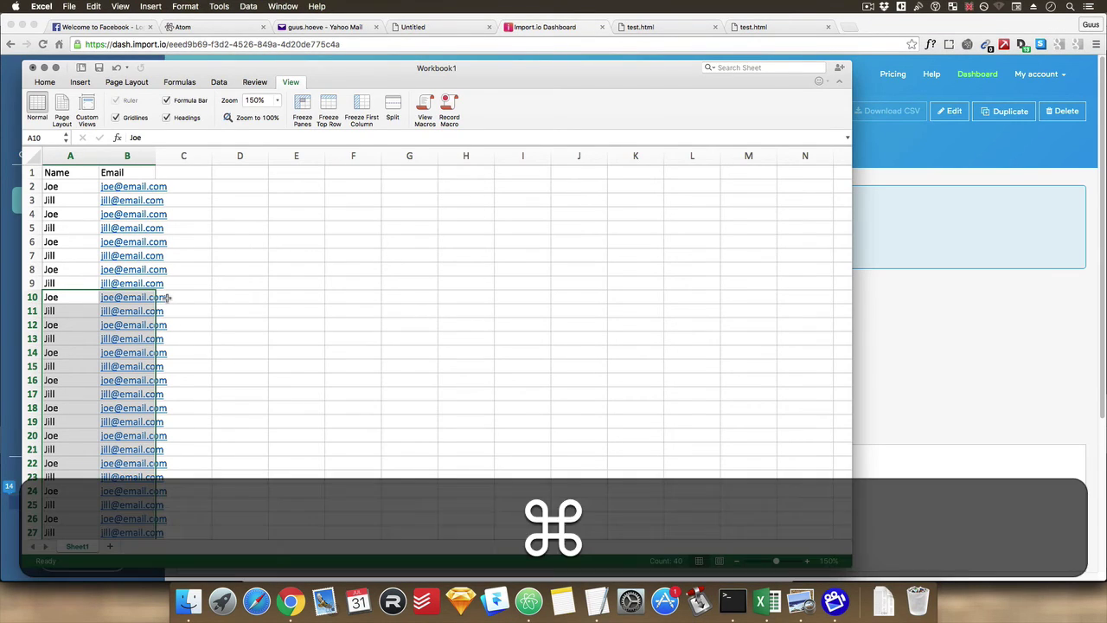
key(cmd+x)
click(188, 185)
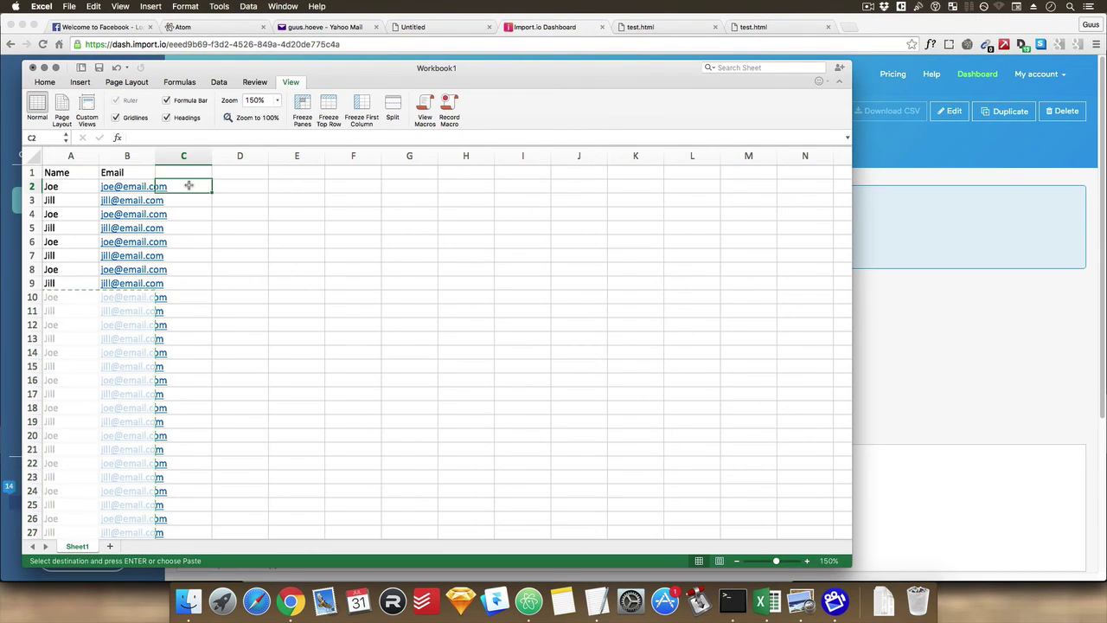
key(super+v)
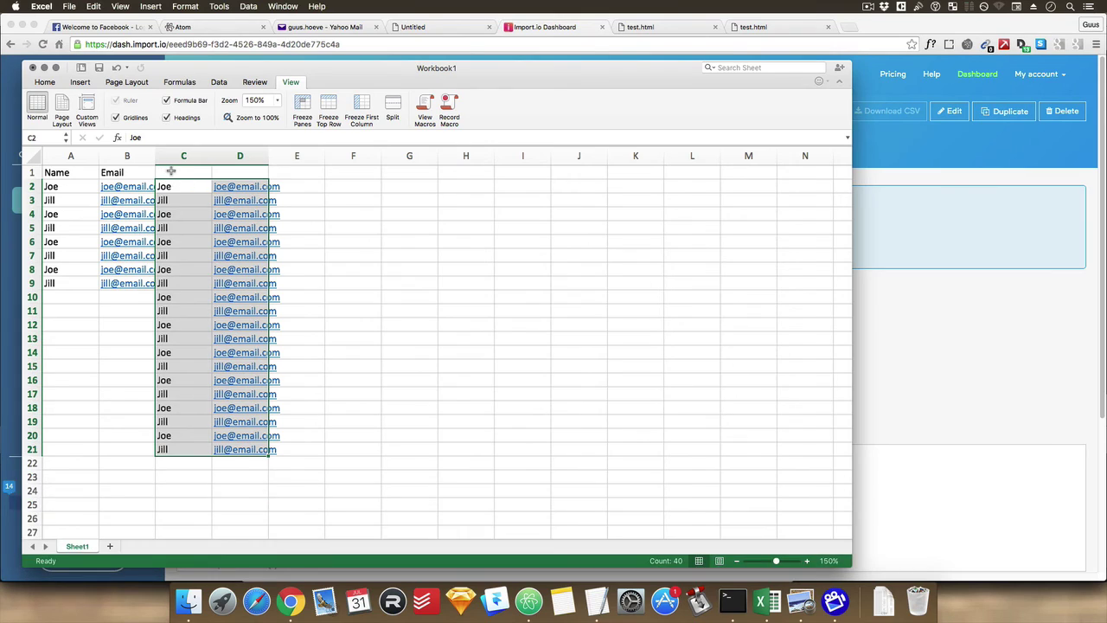
Stack the second pair of name and email columns under the first by moving C2:D21 to A10.
click(171, 172)
click(253, 174)
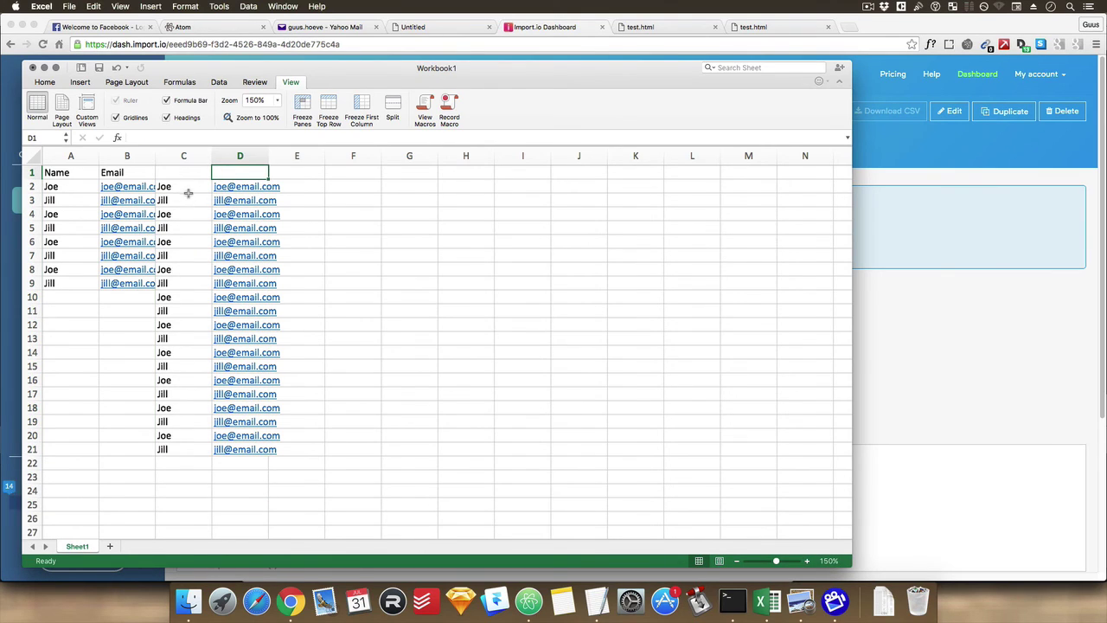
drag(189, 195, 247, 453)
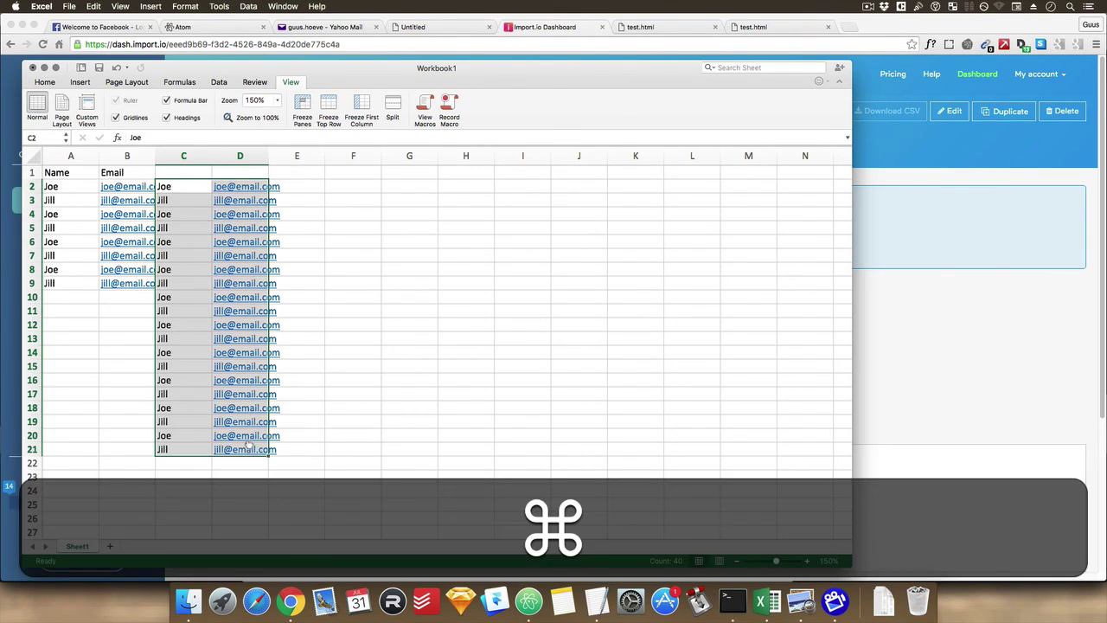
key(super+x)
click(69, 296)
key(super+v)
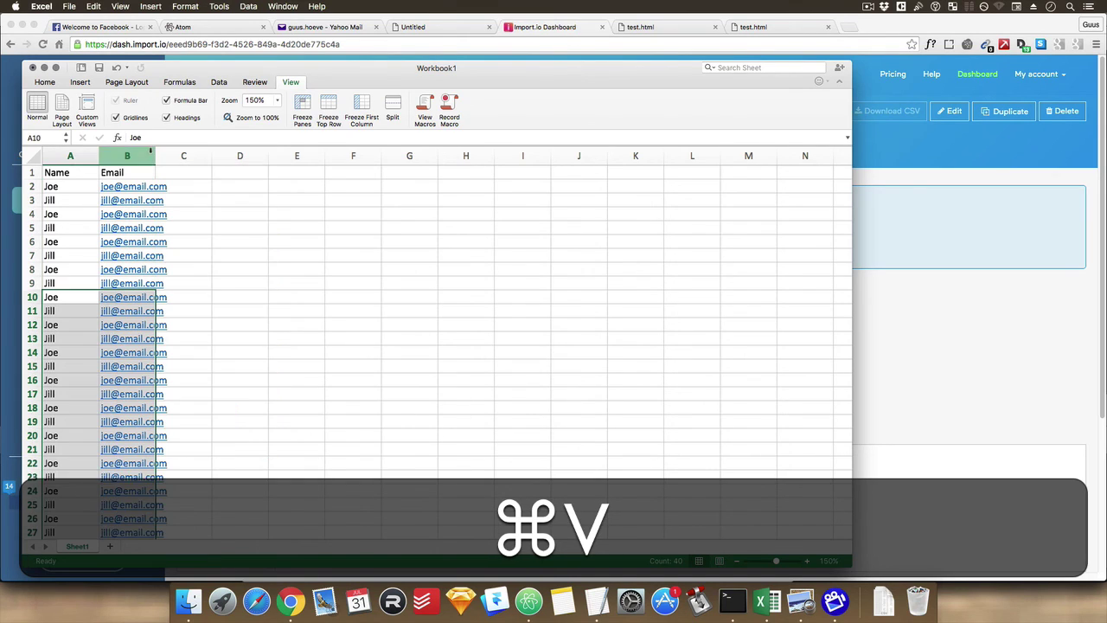